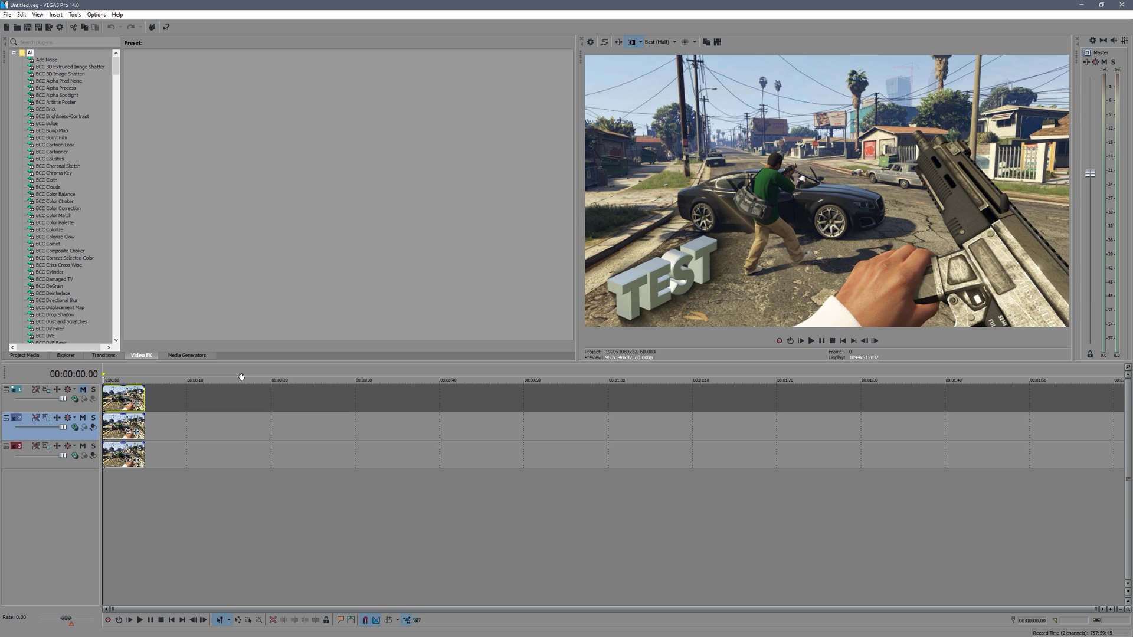
Insert empty time over the first 5.59 seconds and move the old street clips to about 40 s
{"action": "left_click_drag", "start_coordinate": [152, 484], "coordinate": [103, 392]}
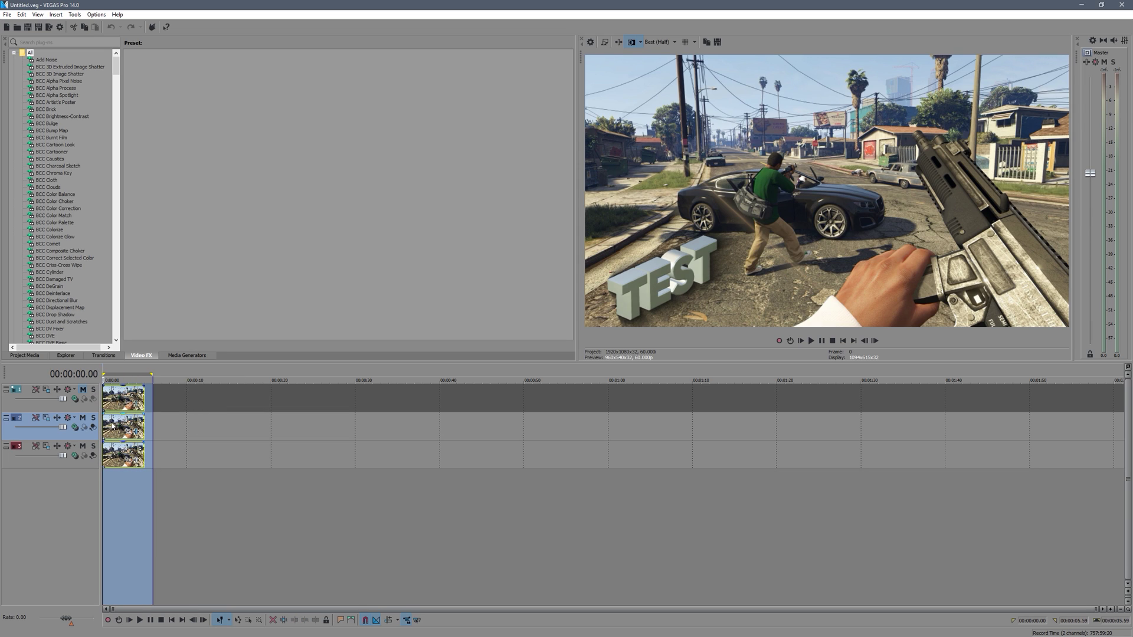
{"action": "key", "text": "ctrl+shift+t"}
{"action": "left_click_drag", "start_coordinate": [177, 399], "coordinate": [460, 402]}
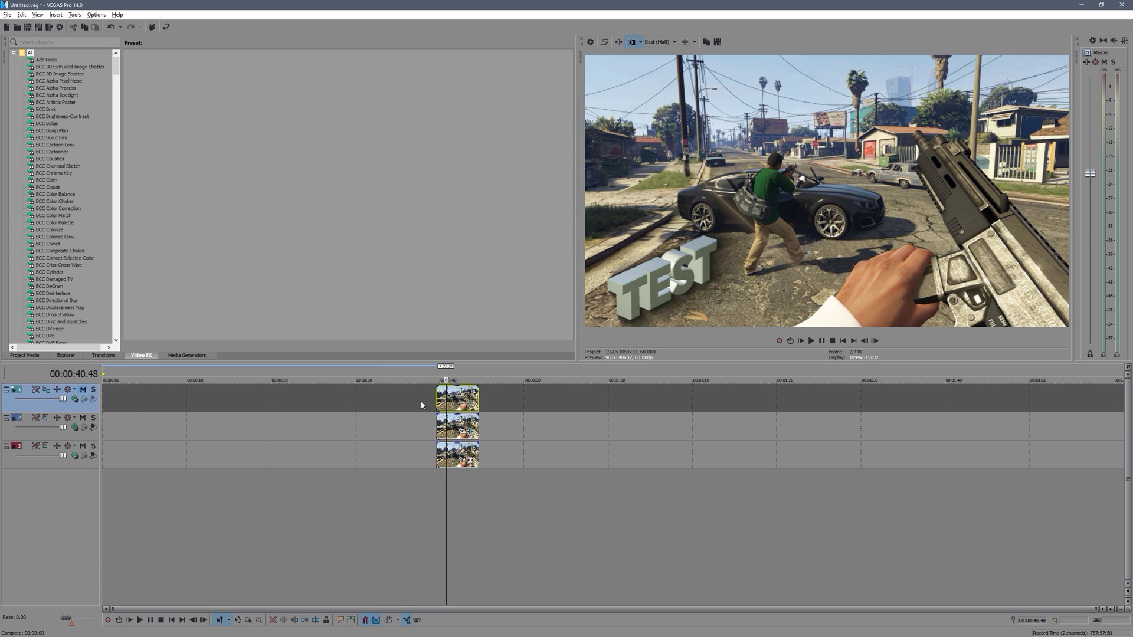
Place CSGO.jpg at the start of track 3 and copy it onto track 2
{"action": "key", "text": "alt+Tab"}
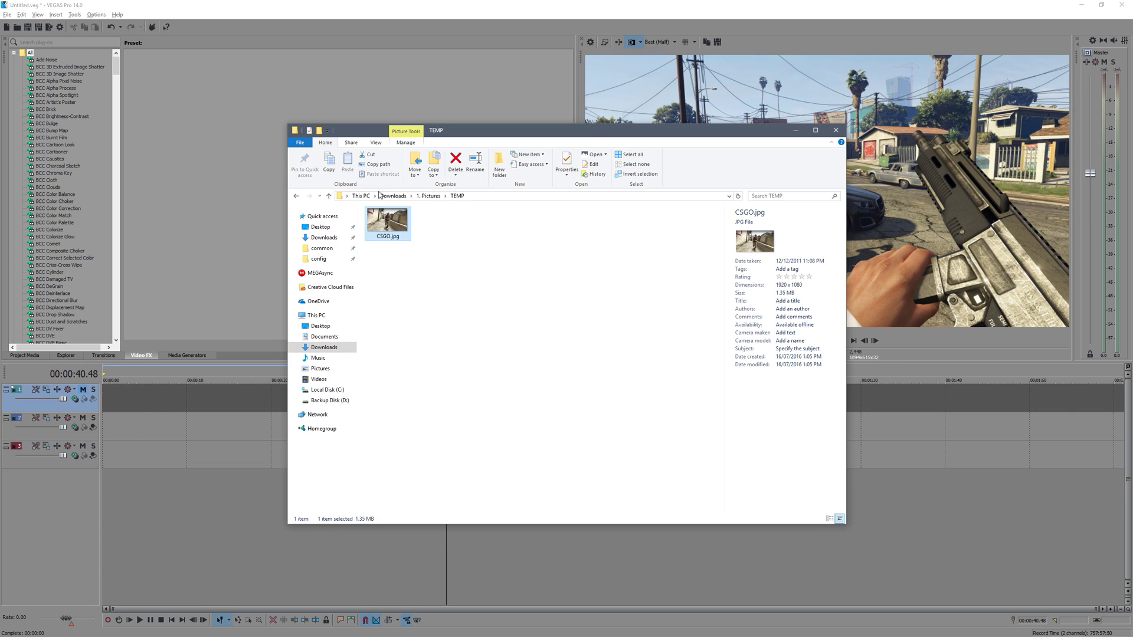
{"action": "left_click_drag", "start_coordinate": [387, 223], "coordinate": [106, 464]}
{"action": "left_click", "coordinate": [120, 494]}
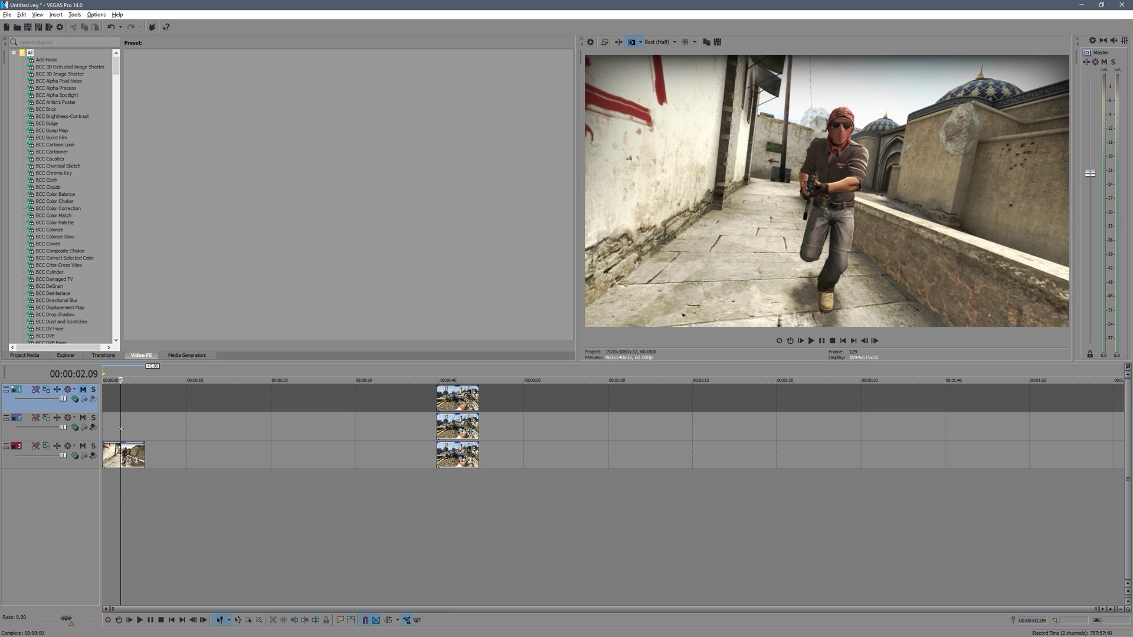
{"action": "left_click", "coordinate": [112, 452]}
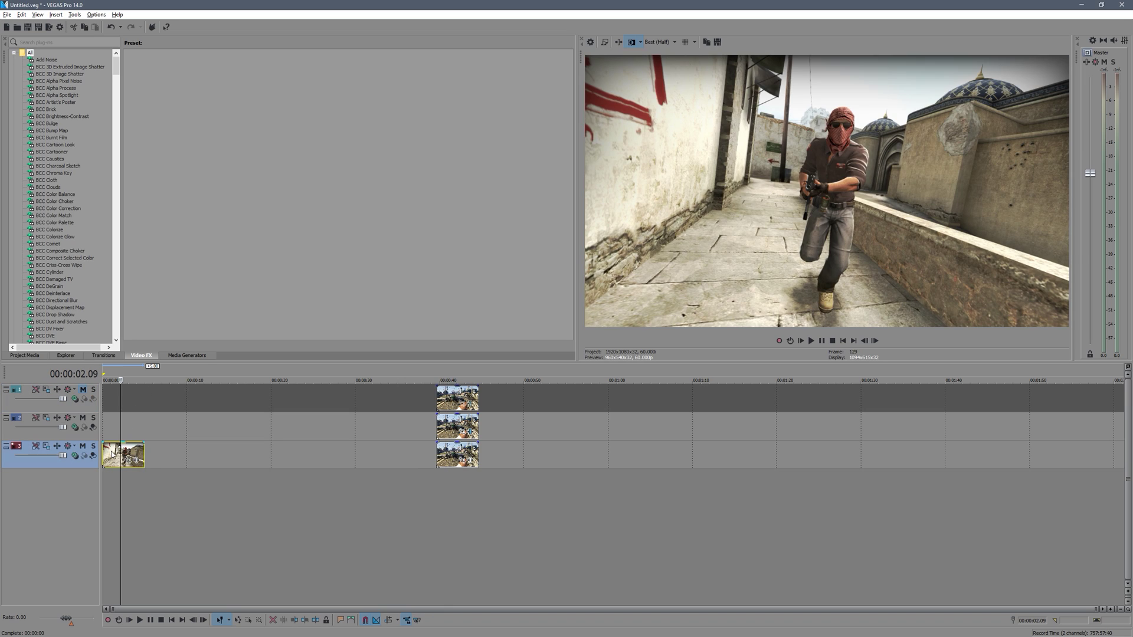
{"action": "left_click_drag", "start_coordinate": [111, 430], "coordinate": [111, 429]}
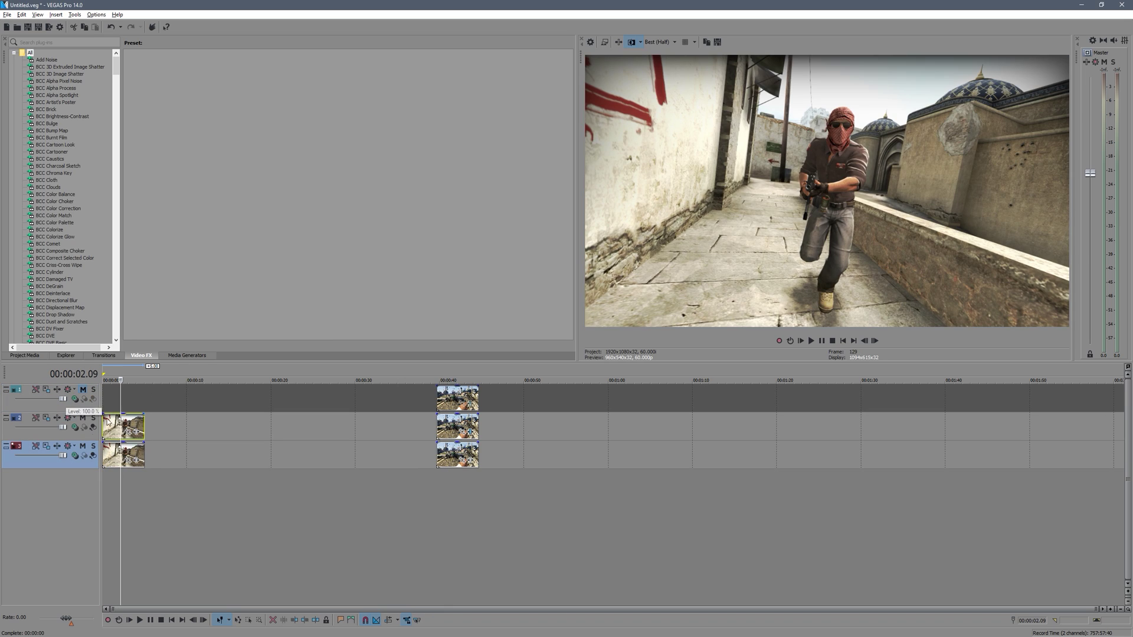
With the playhead at the timeline start, find BCC Extruded EPS in the Video FX list and show its default preset
{"action": "left_click", "coordinate": [105, 428]}
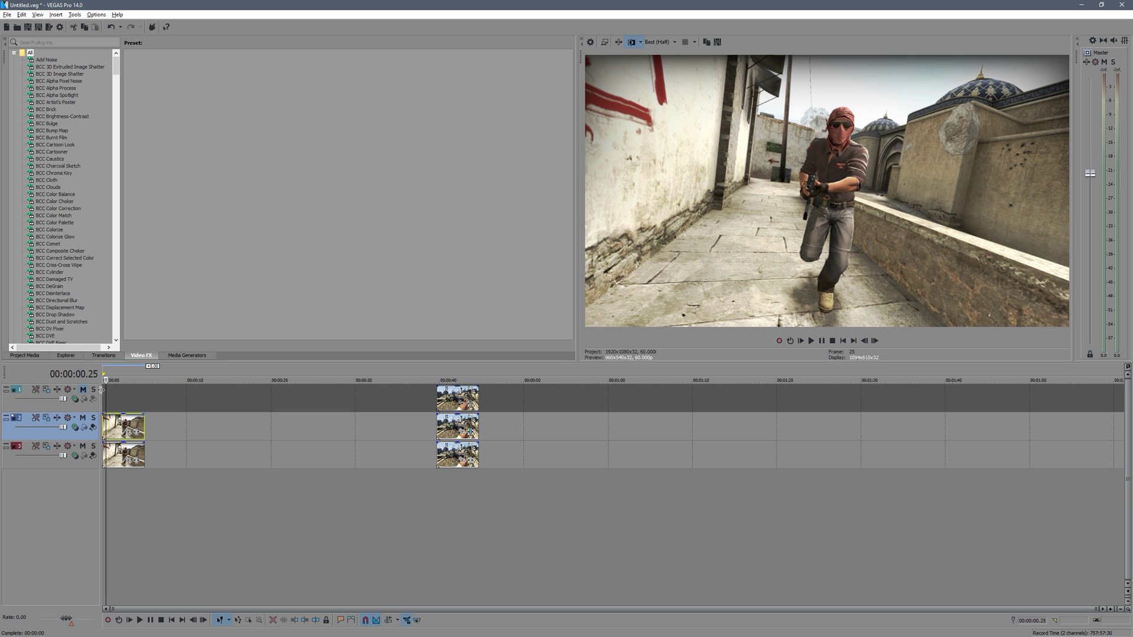
{"action": "scroll", "coordinate": [69, 247], "scroll_direction": "down", "scroll_amount": 5}
{"action": "scroll", "coordinate": [69, 248], "scroll_direction": "down", "scroll_amount": 20}
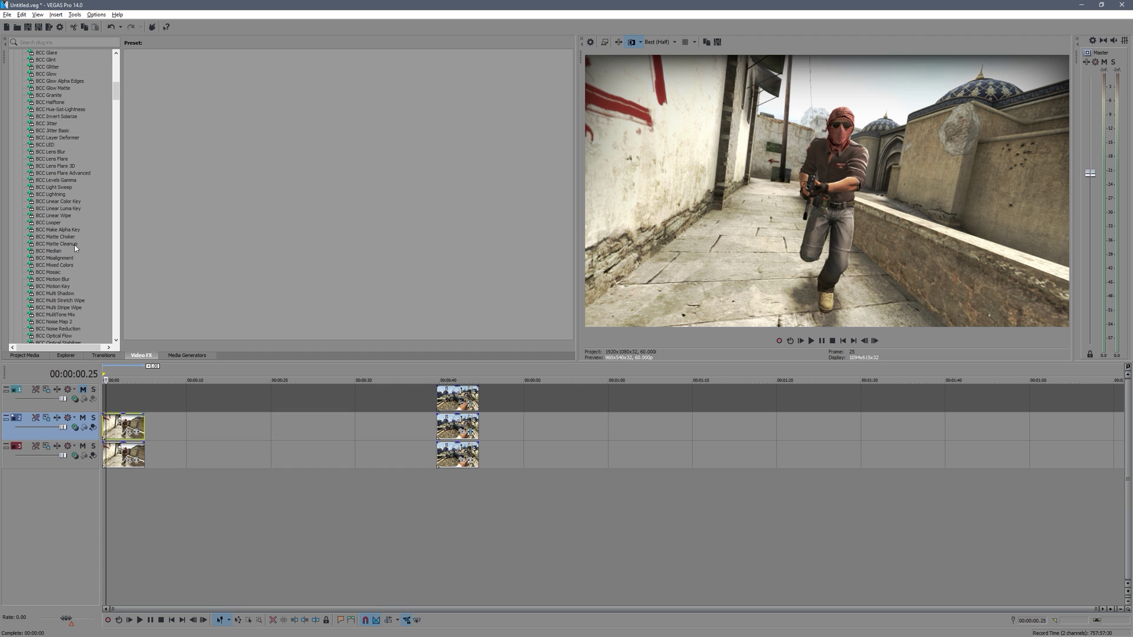
{"action": "scroll", "coordinate": [75, 248], "scroll_direction": "up", "scroll_amount": 1}
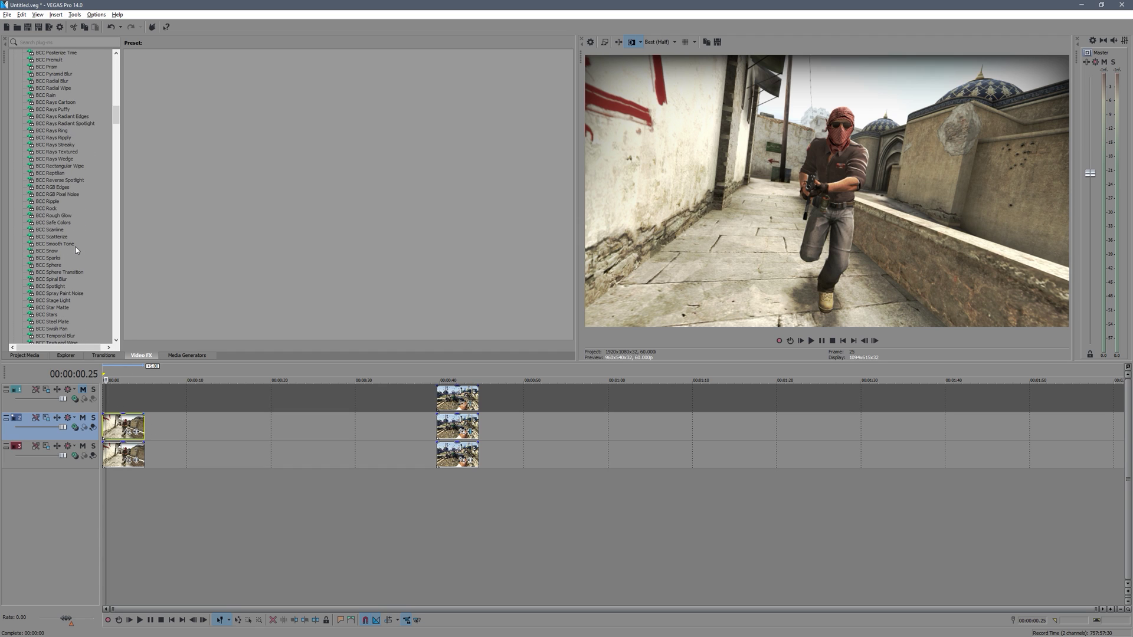
{"action": "scroll", "coordinate": [75, 250], "scroll_direction": "up", "scroll_amount": 16}
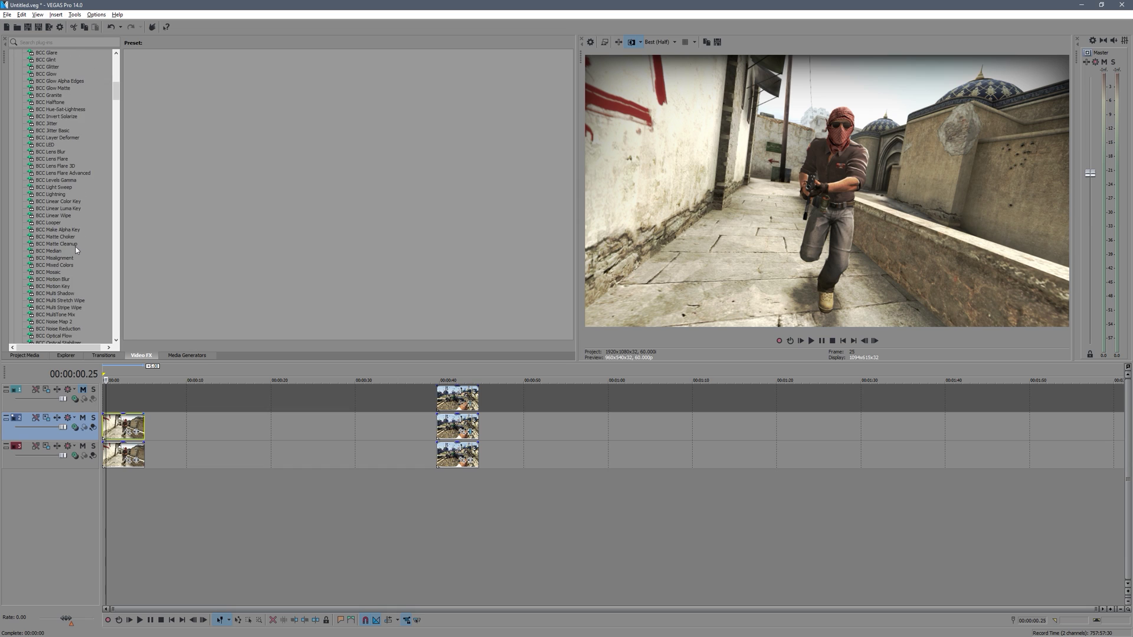
{"action": "scroll", "coordinate": [75, 249], "scroll_direction": "up", "scroll_amount": 11}
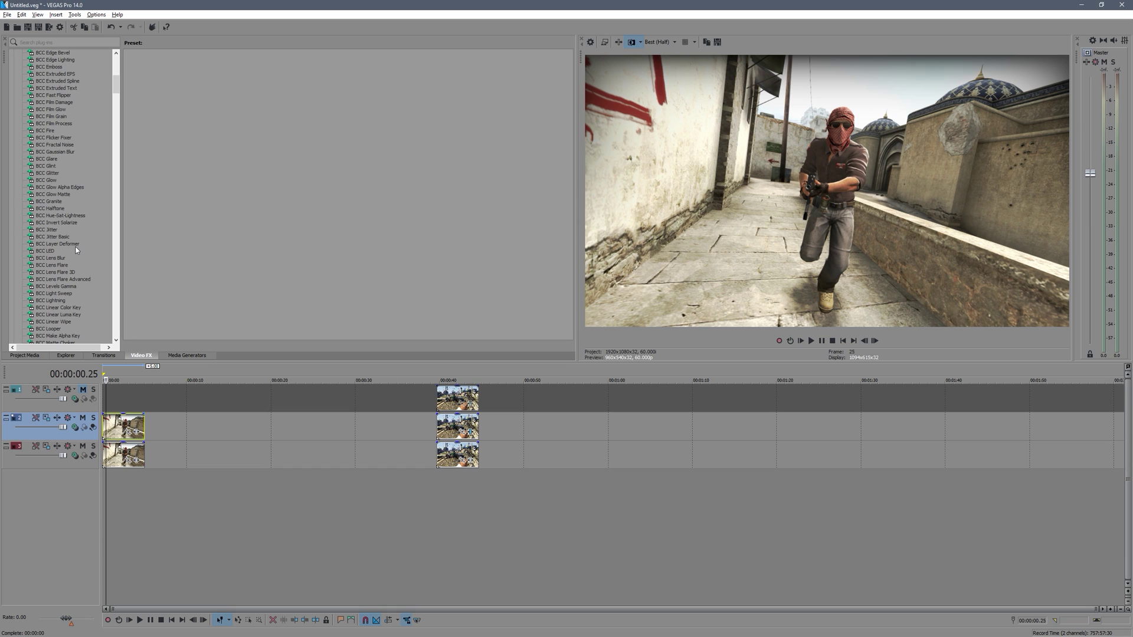
{"action": "scroll", "coordinate": [76, 250], "scroll_direction": "down", "scroll_amount": 1}
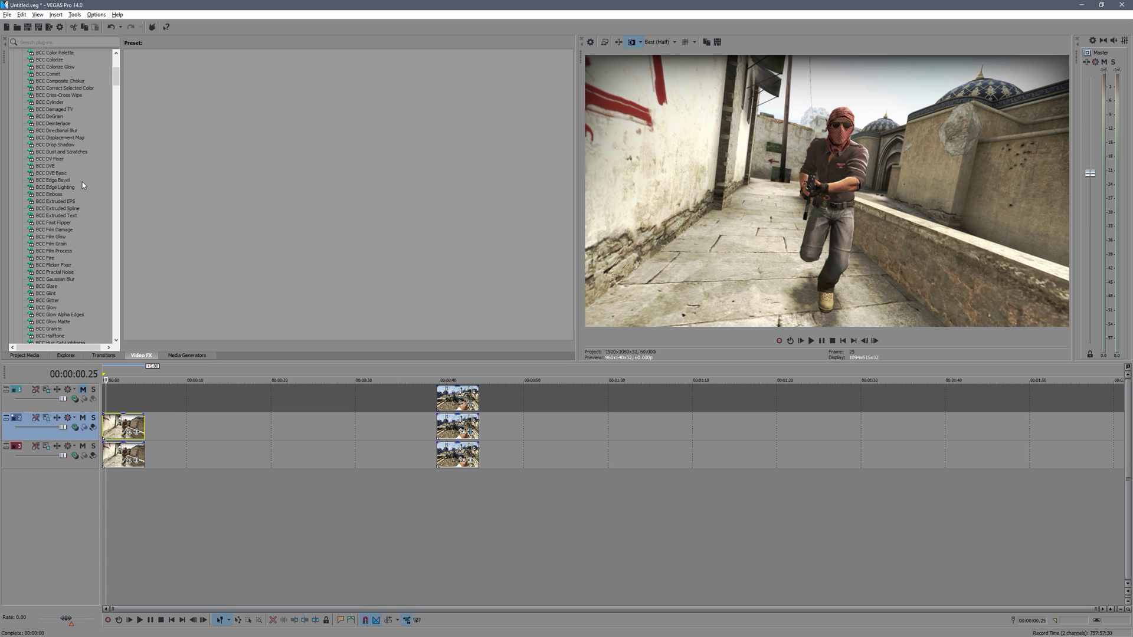
{"action": "left_click", "coordinate": [68, 202]}
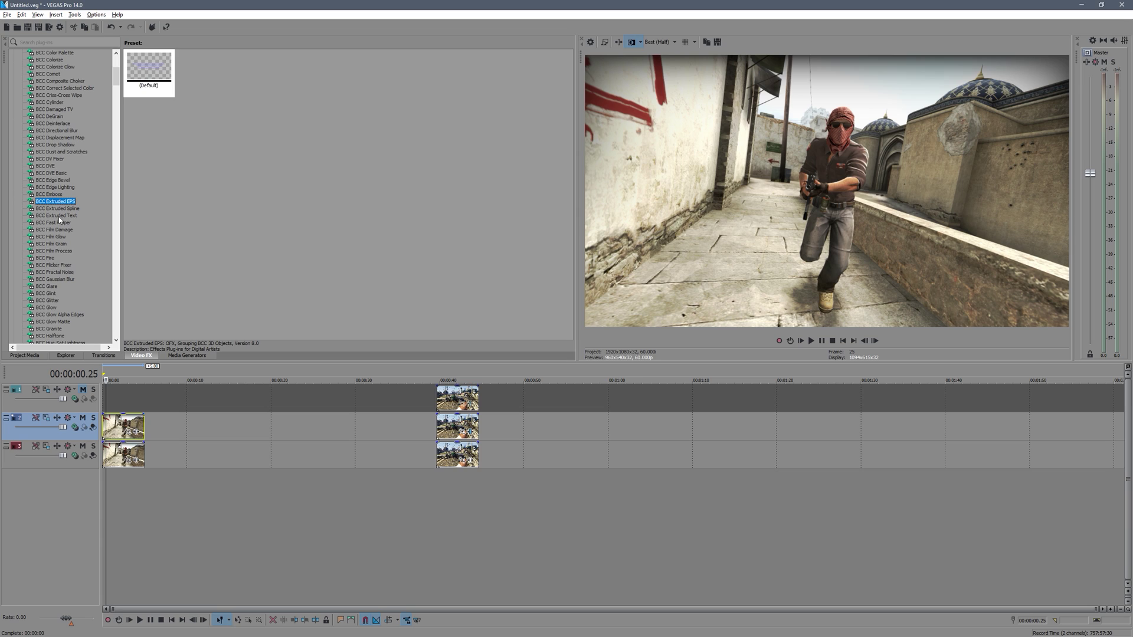
Drag the BCC Extruded Text (Default) preset onto the track 2 CSGO clip and move its settings window aside
{"action": "left_click", "coordinate": [58, 216]}
{"action": "left_click_drag", "start_coordinate": [56, 218], "coordinate": [120, 420]}
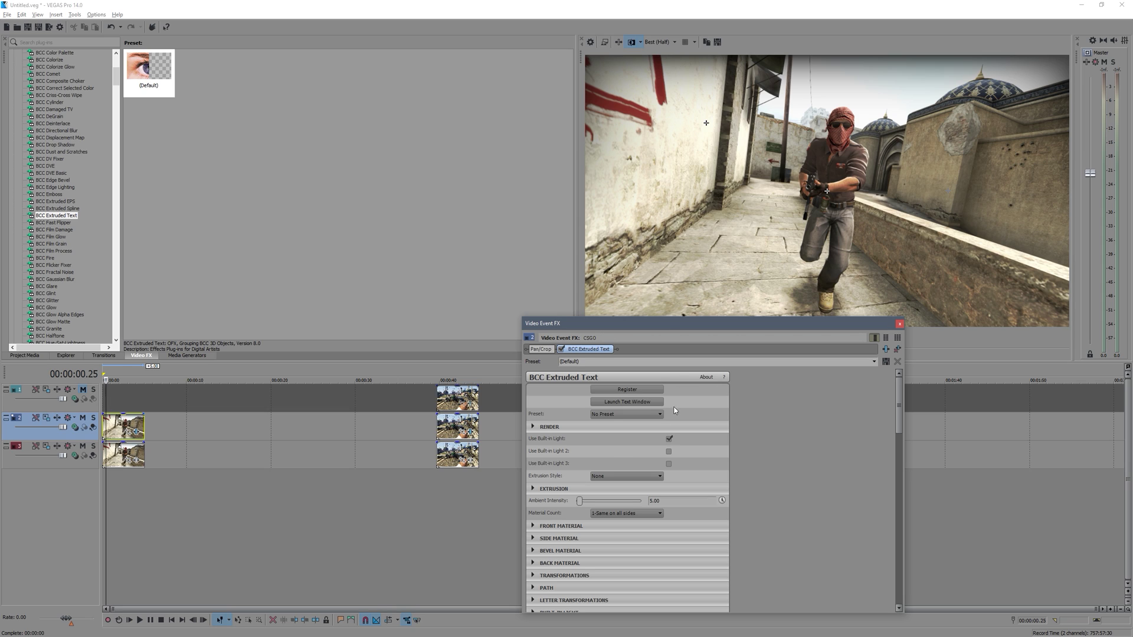
{"action": "left_click_drag", "start_coordinate": [672, 325], "coordinate": [563, 247]}
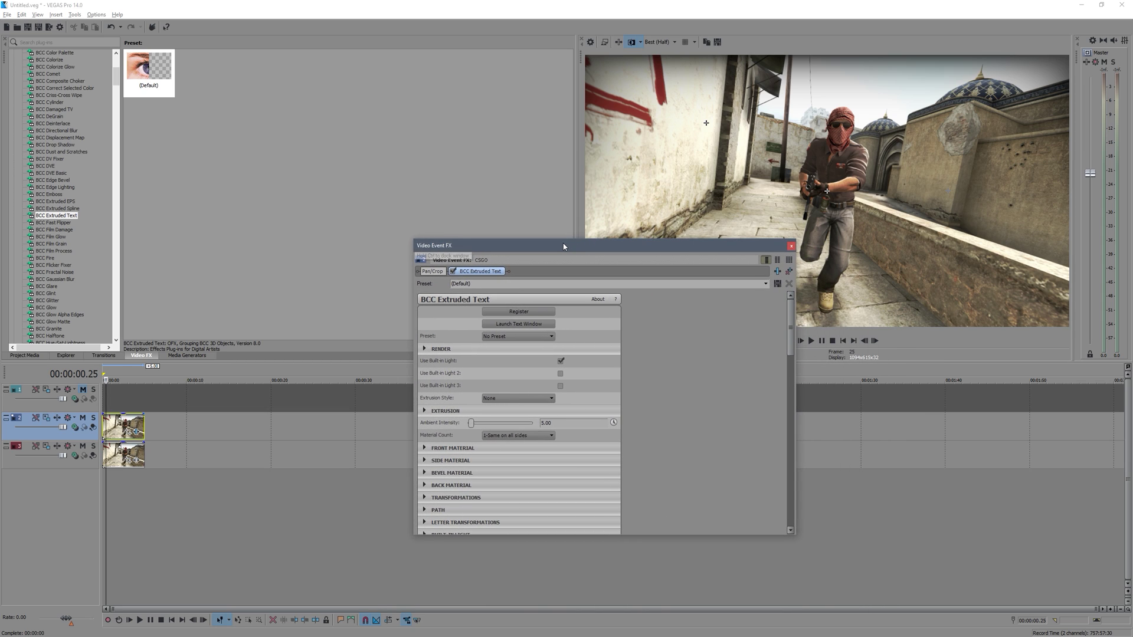
Enter the text 'CSGO' in the extruded text editor and select it
{"action": "left_click", "coordinate": [499, 324]}
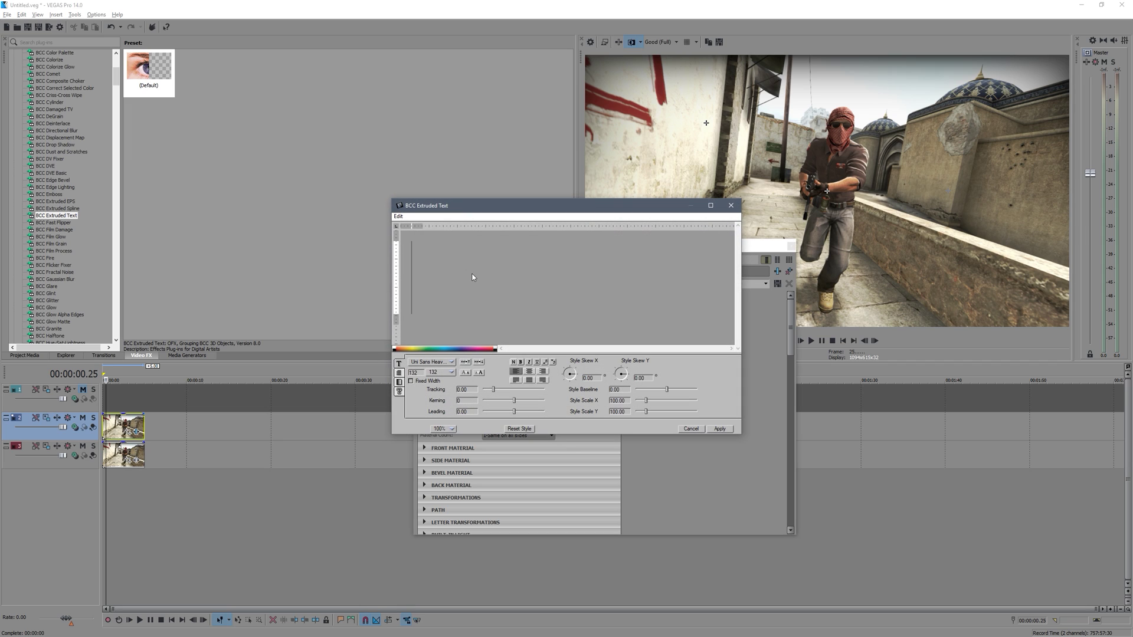
{"action": "type", "text": "CSGO"}
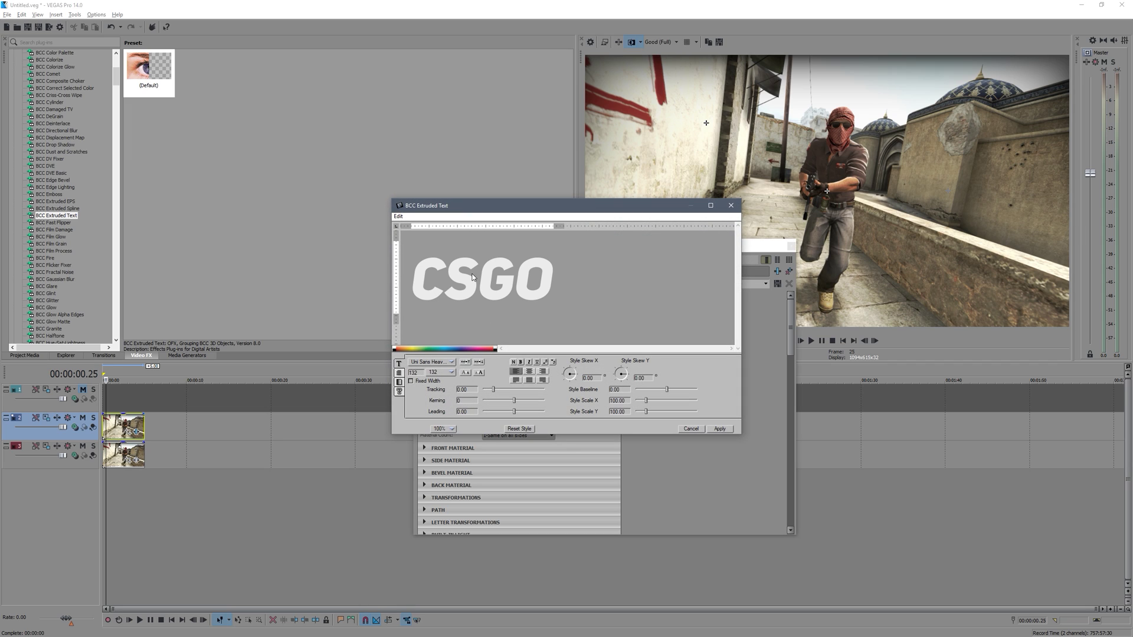
{"action": "left_click_drag", "start_coordinate": [557, 291], "coordinate": [411, 274]}
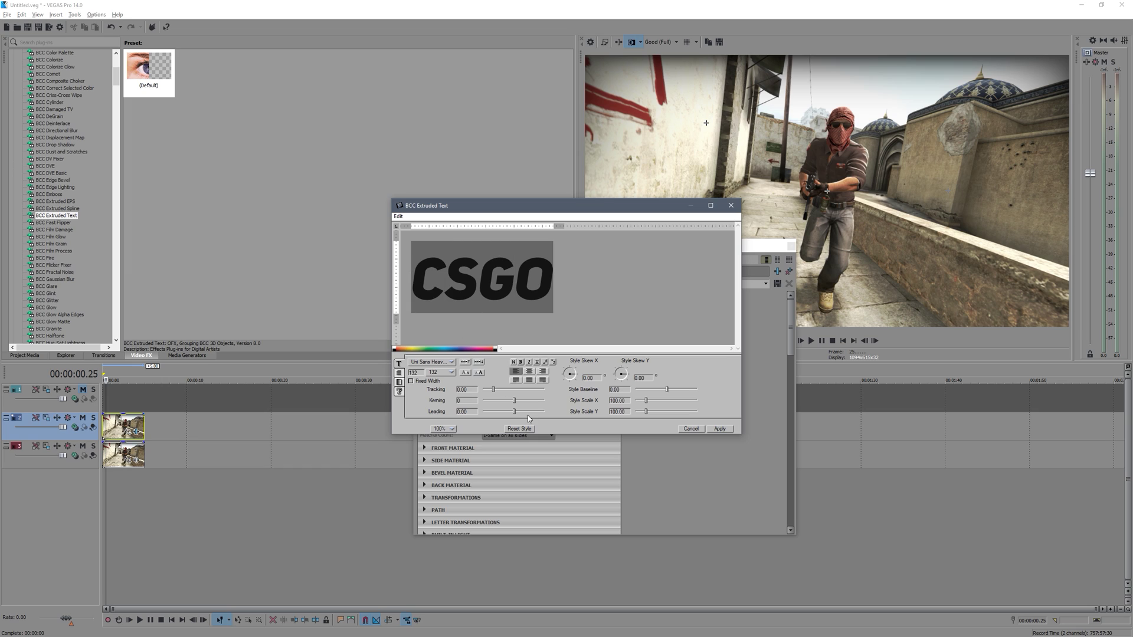
Set the CSGO text font to Rust and apply it
{"action": "left_click", "coordinate": [437, 363]}
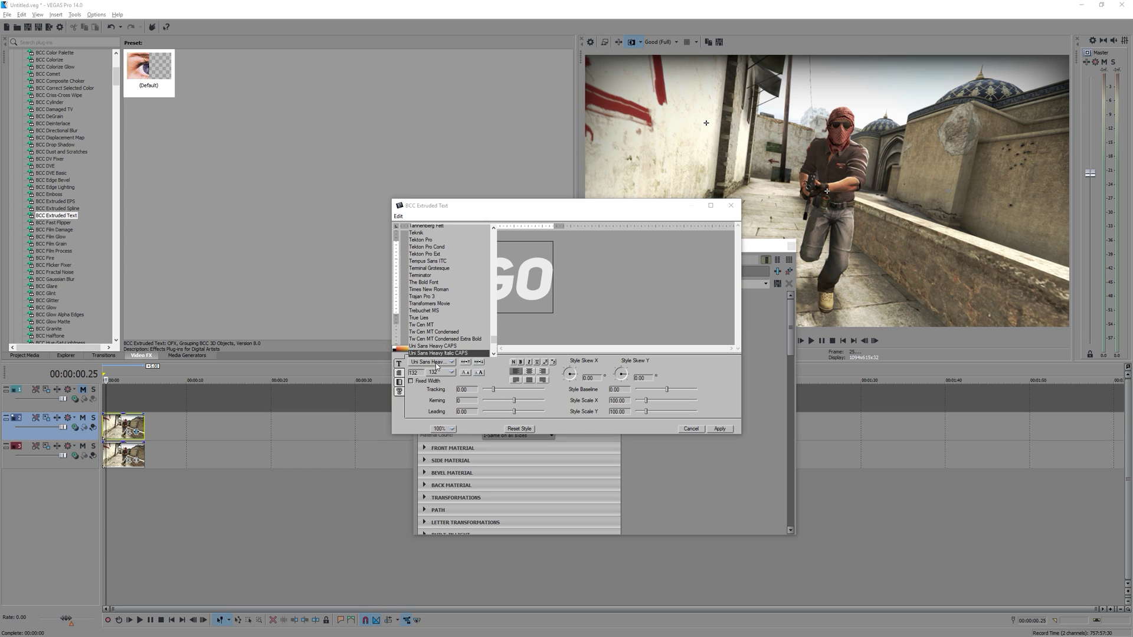
{"action": "left_click", "coordinate": [437, 276]}
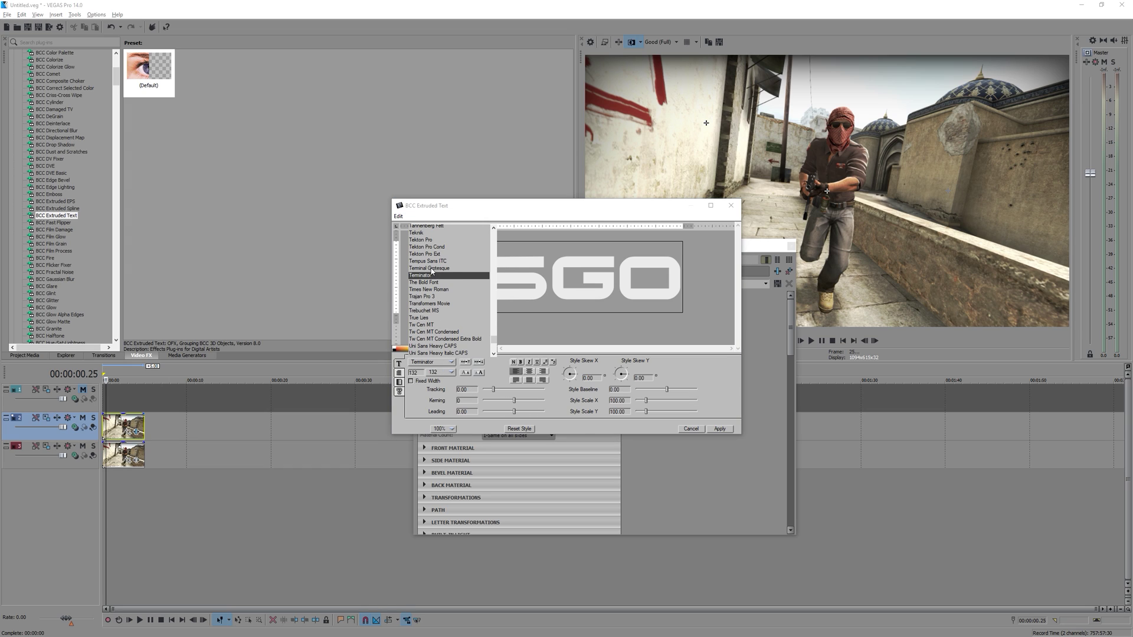
{"action": "left_click", "coordinate": [432, 269]}
{"action": "scroll", "coordinate": [432, 271], "scroll_direction": "up", "scroll_amount": 2}
{"action": "scroll", "coordinate": [431, 274], "scroll_direction": "up", "scroll_amount": 8}
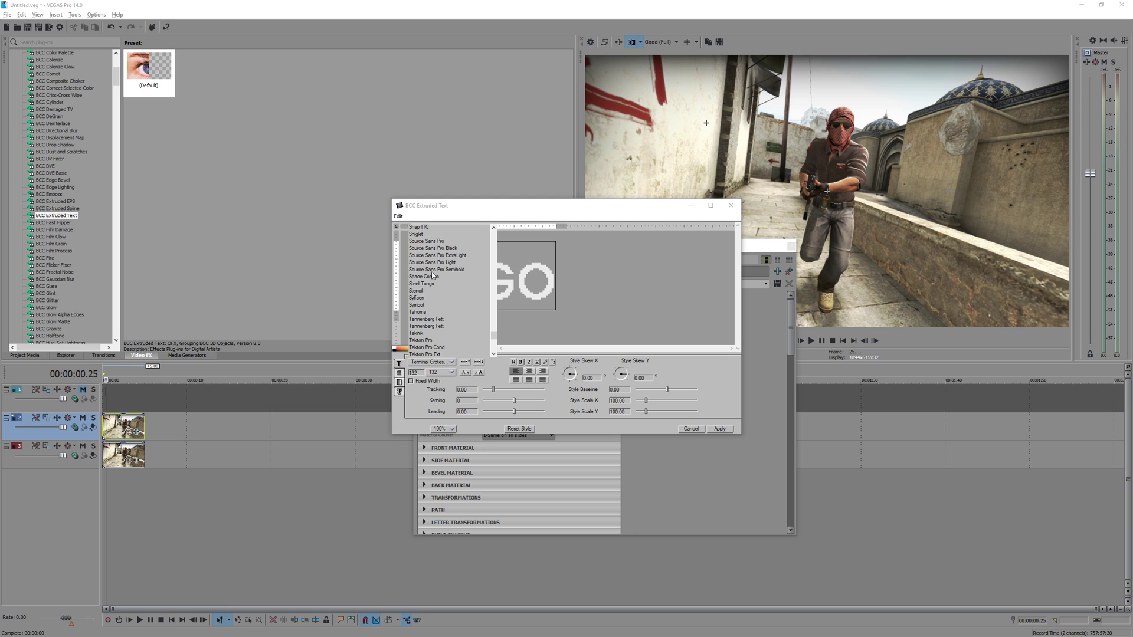
{"action": "scroll", "coordinate": [423, 288], "scroll_direction": "up", "scroll_amount": 3}
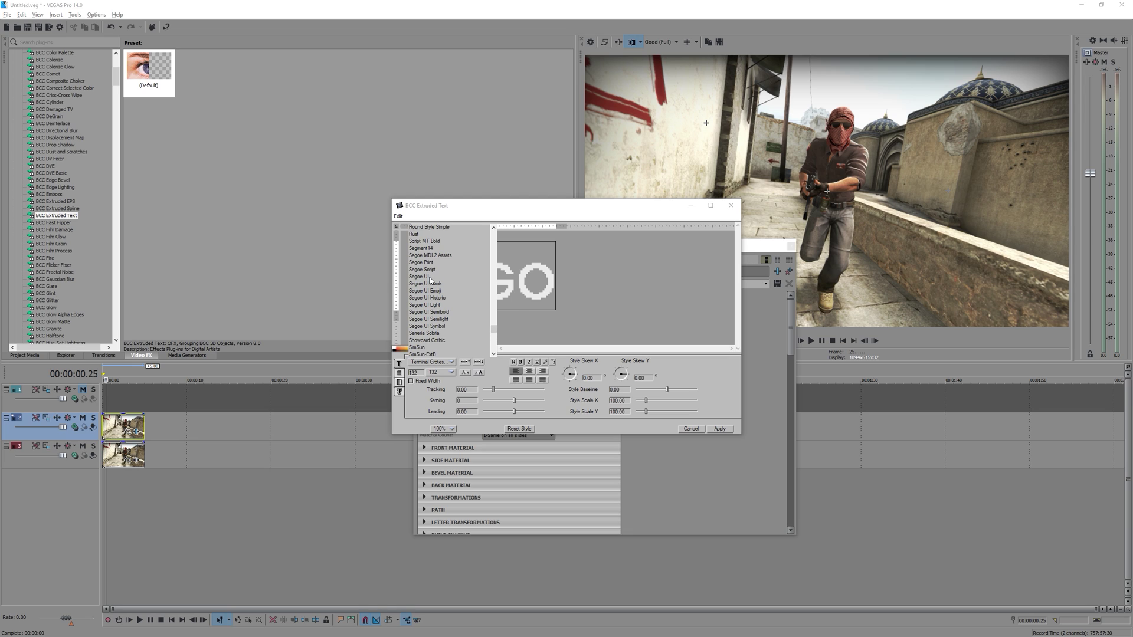
{"action": "left_click", "coordinate": [433, 277]}
{"action": "scroll", "coordinate": [430, 281], "scroll_direction": "up", "scroll_amount": 2}
{"action": "left_click", "coordinate": [426, 277]}
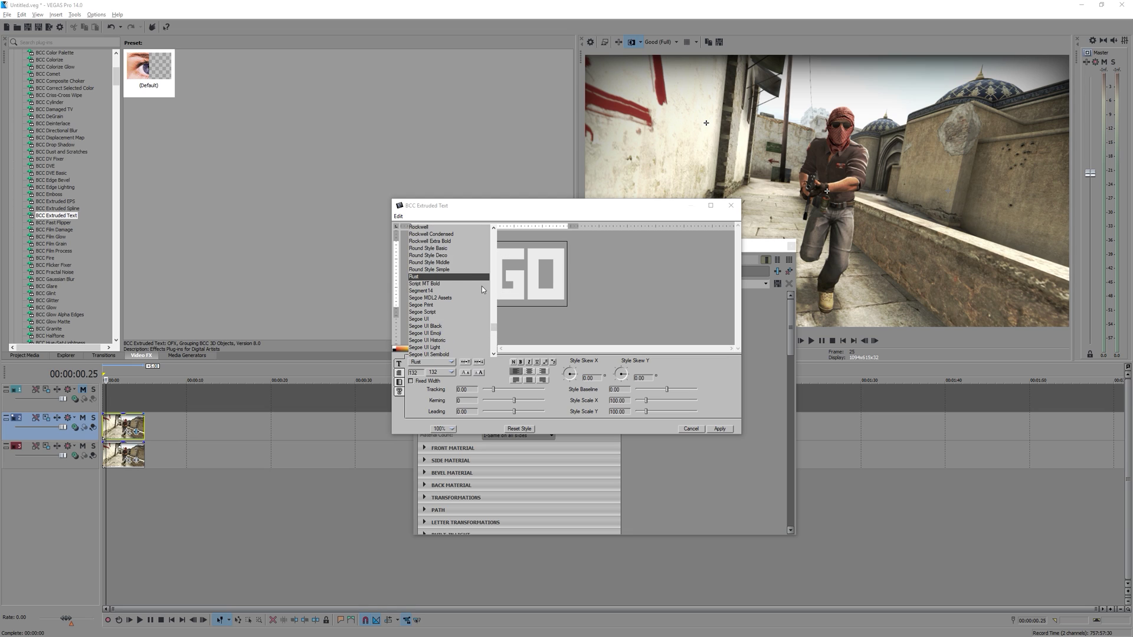
{"action": "left_click", "coordinate": [558, 317]}
{"action": "left_click", "coordinate": [723, 429]}
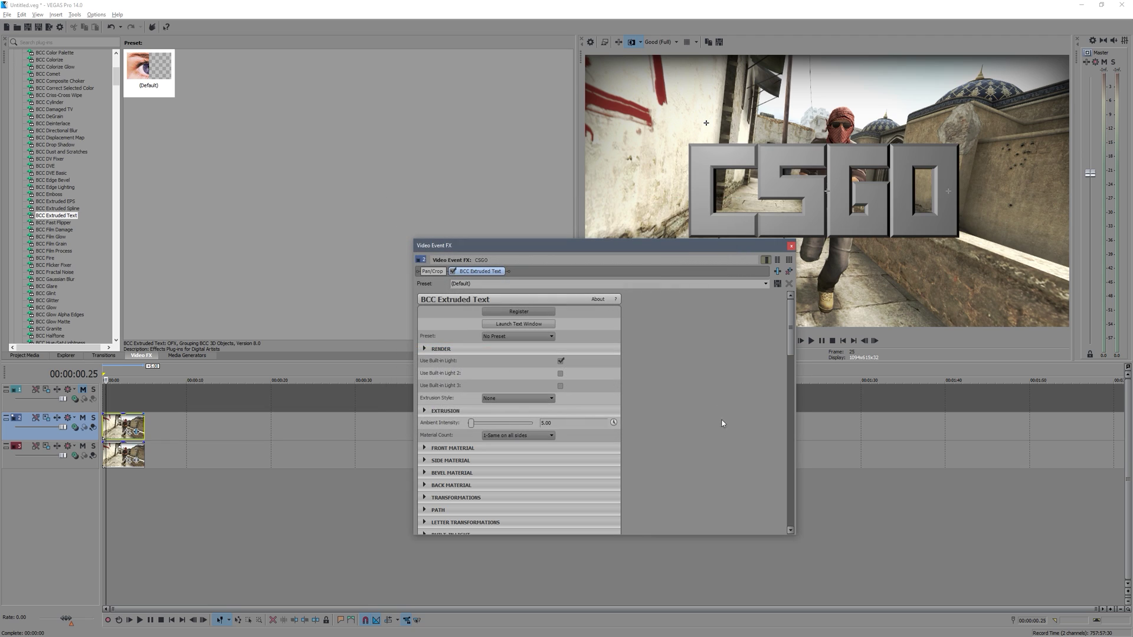
Leave Extrusion Style as None after checking the presets, and expand the RENDER section
{"action": "left_click_drag", "start_coordinate": [649, 245], "coordinate": [491, 260]}
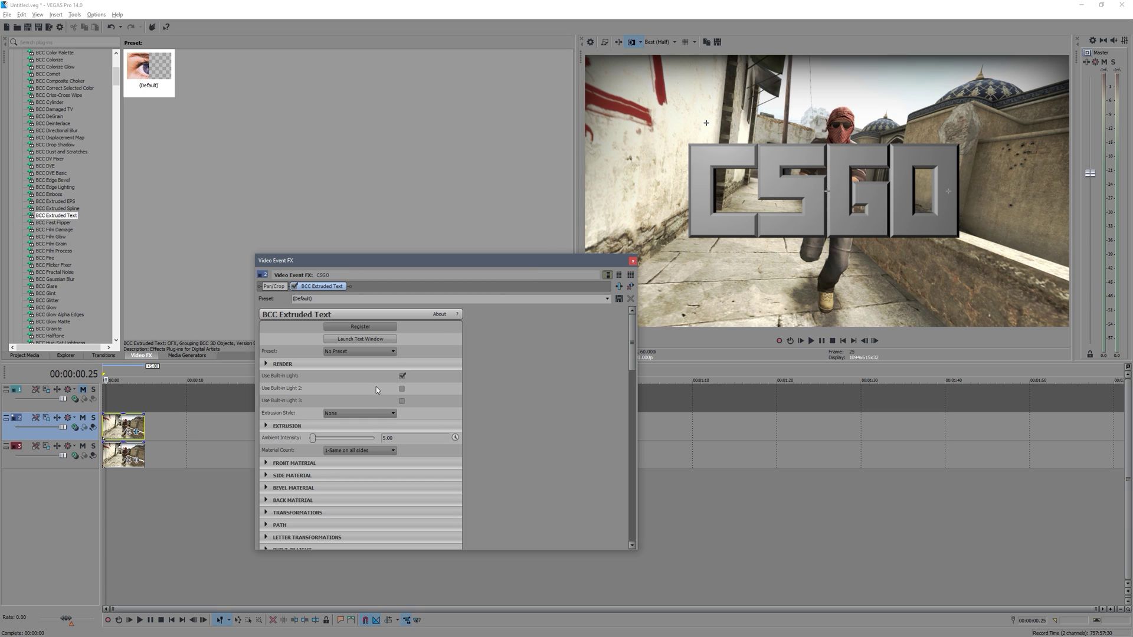
{"action": "left_click", "coordinate": [366, 414]}
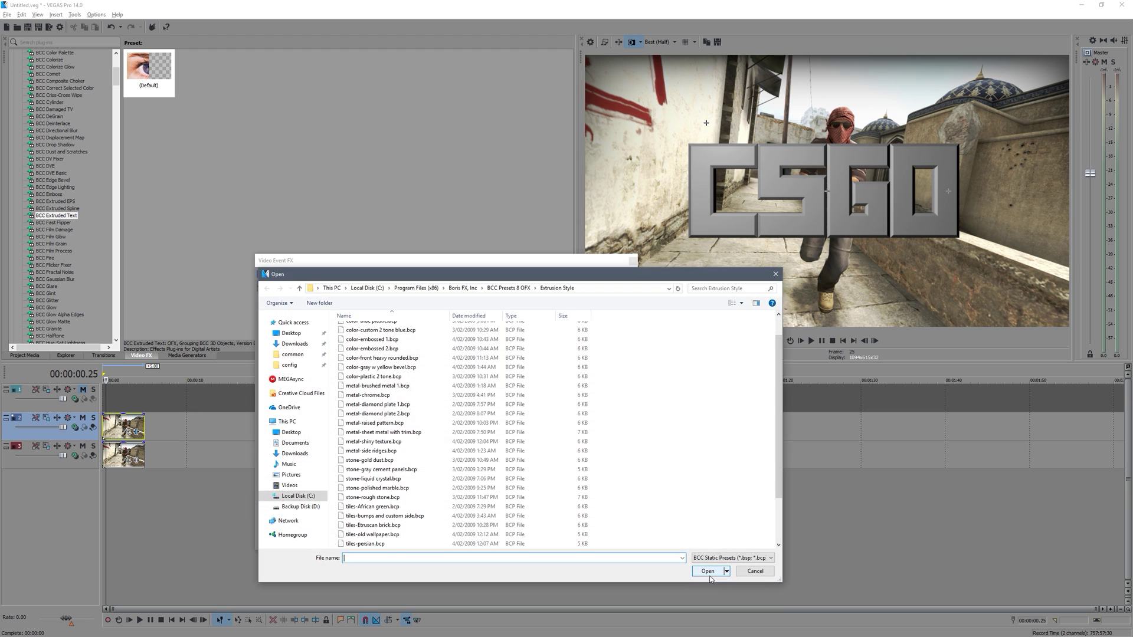
{"action": "left_click", "coordinate": [755, 572]}
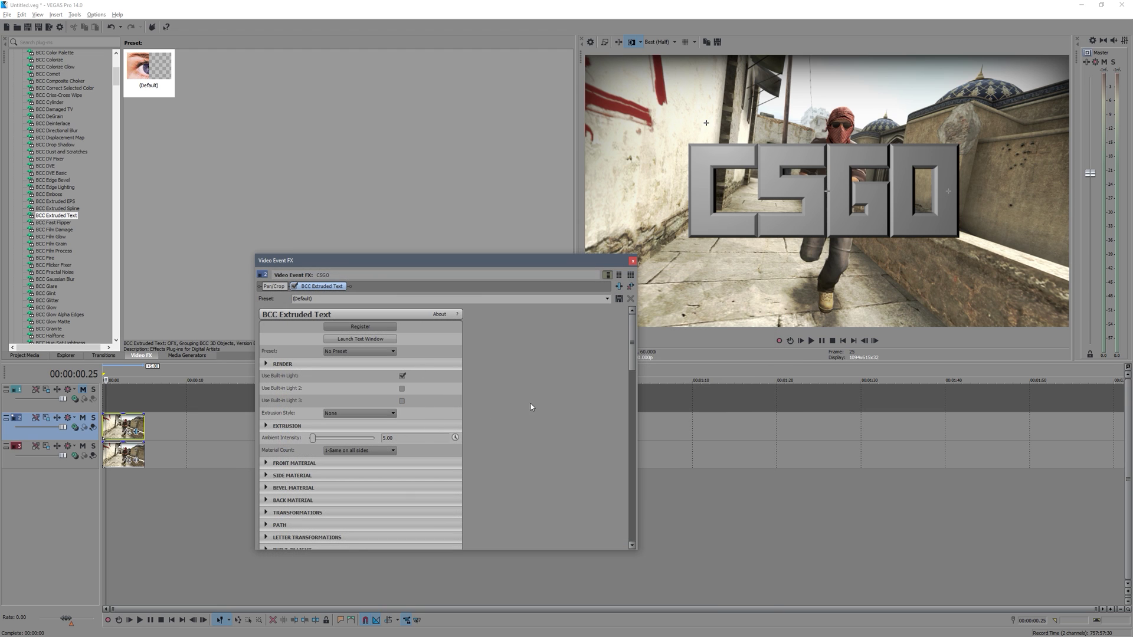
{"action": "left_click", "coordinate": [266, 364]}
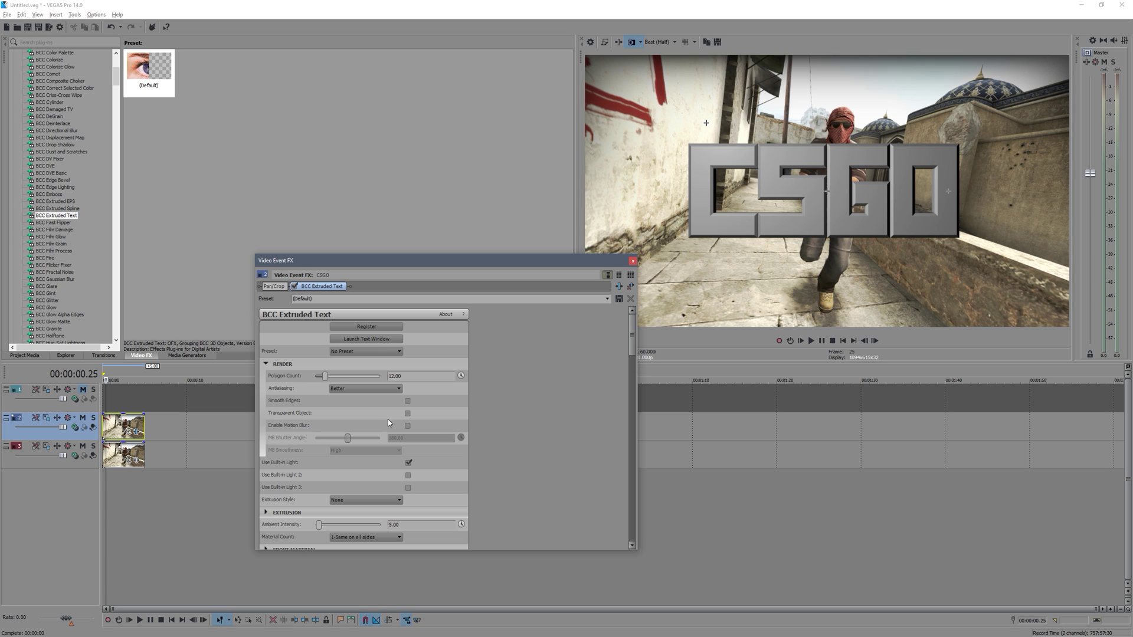
Keep Use Built-in Light on and Built-in Light 2 off so the CSGO text renders grey
{"action": "left_click", "coordinate": [266, 364]}
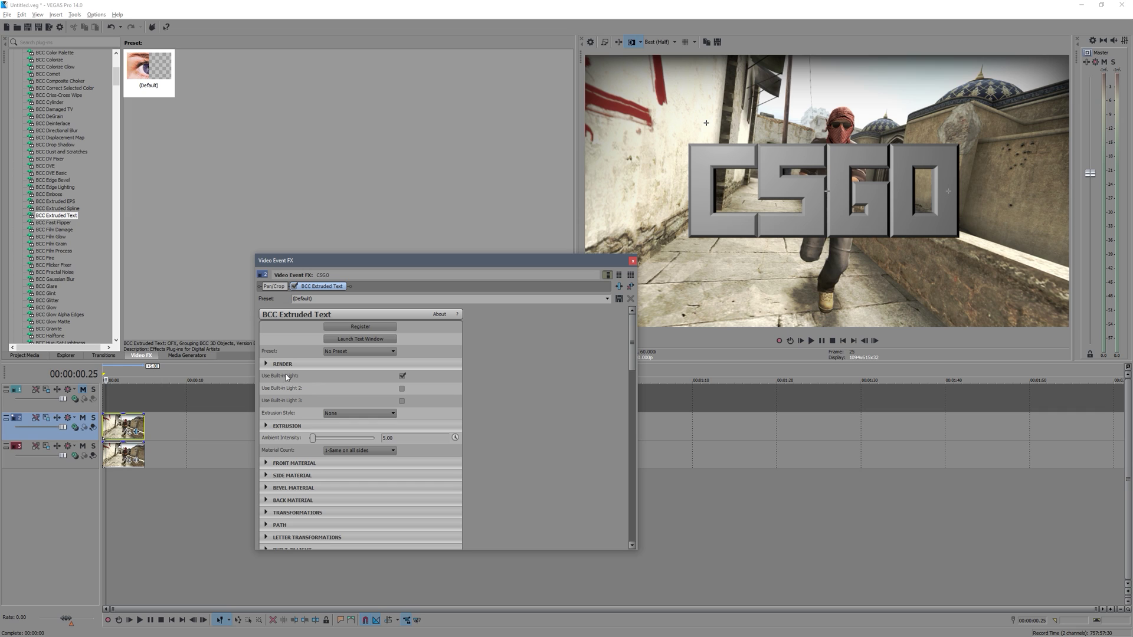
{"action": "left_click", "coordinate": [403, 375]}
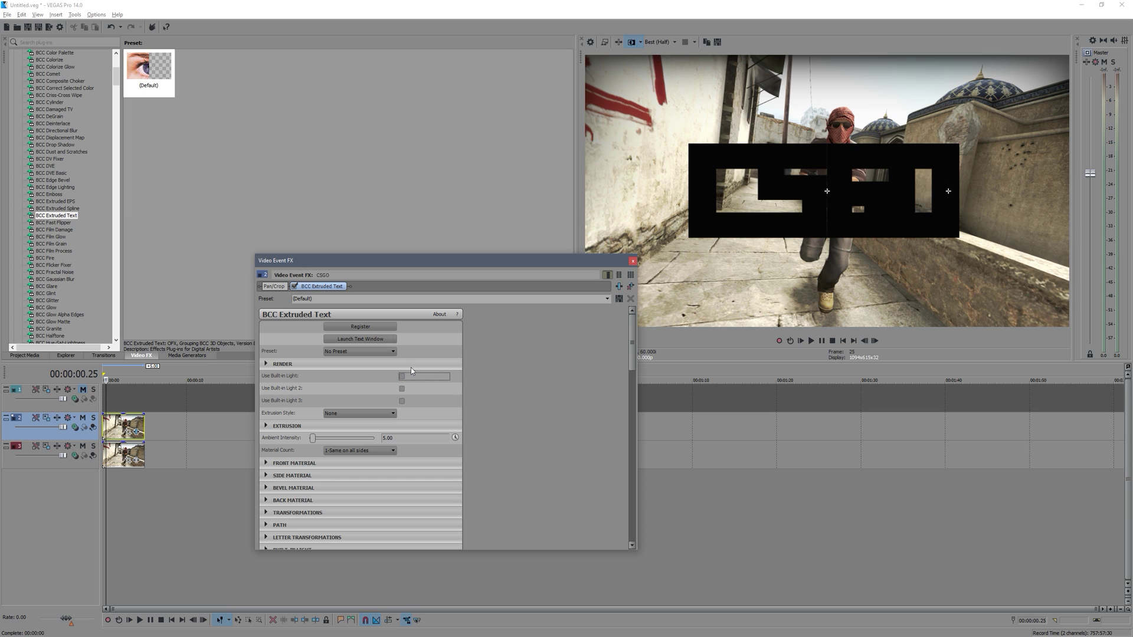
{"action": "key", "text": "ctrl+z"}
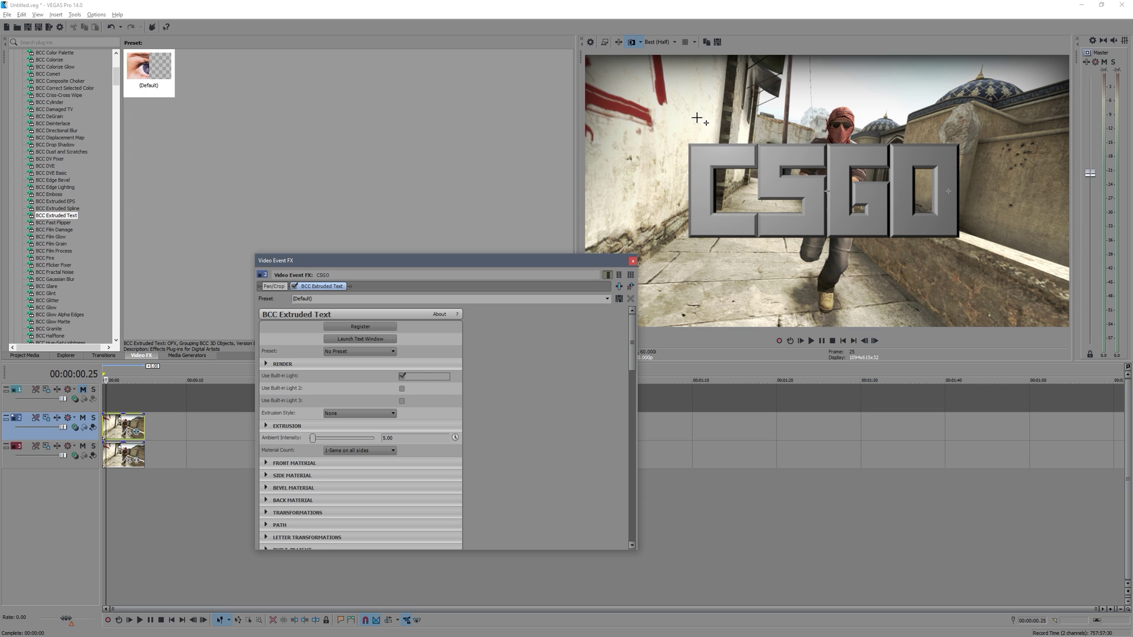
{"action": "left_click", "coordinate": [403, 389]}
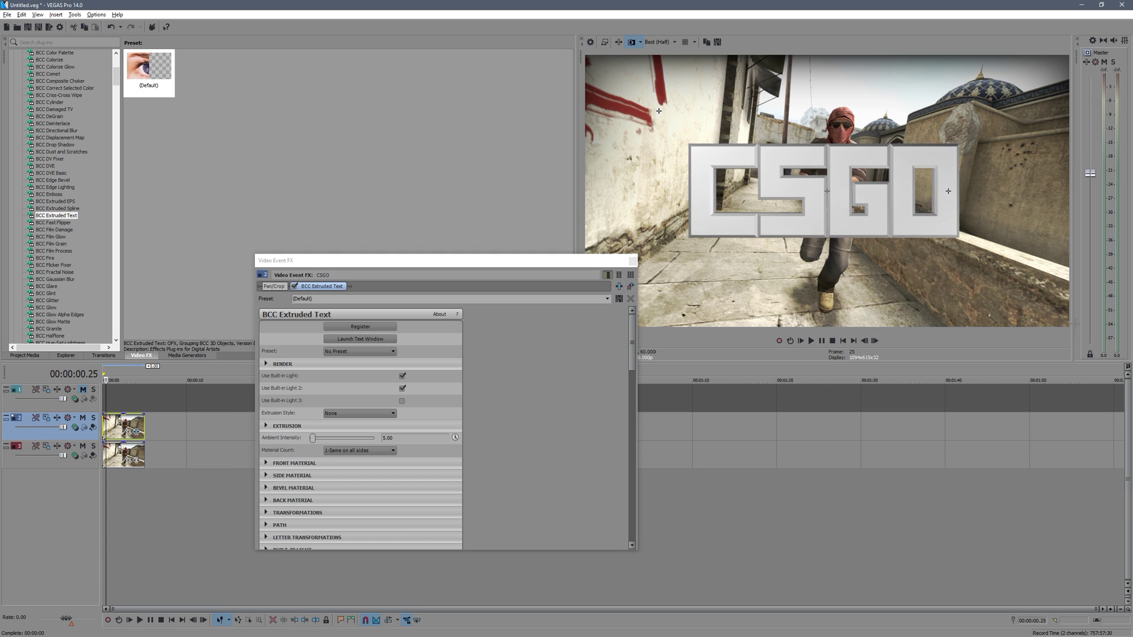
{"action": "left_click", "coordinate": [402, 388]}
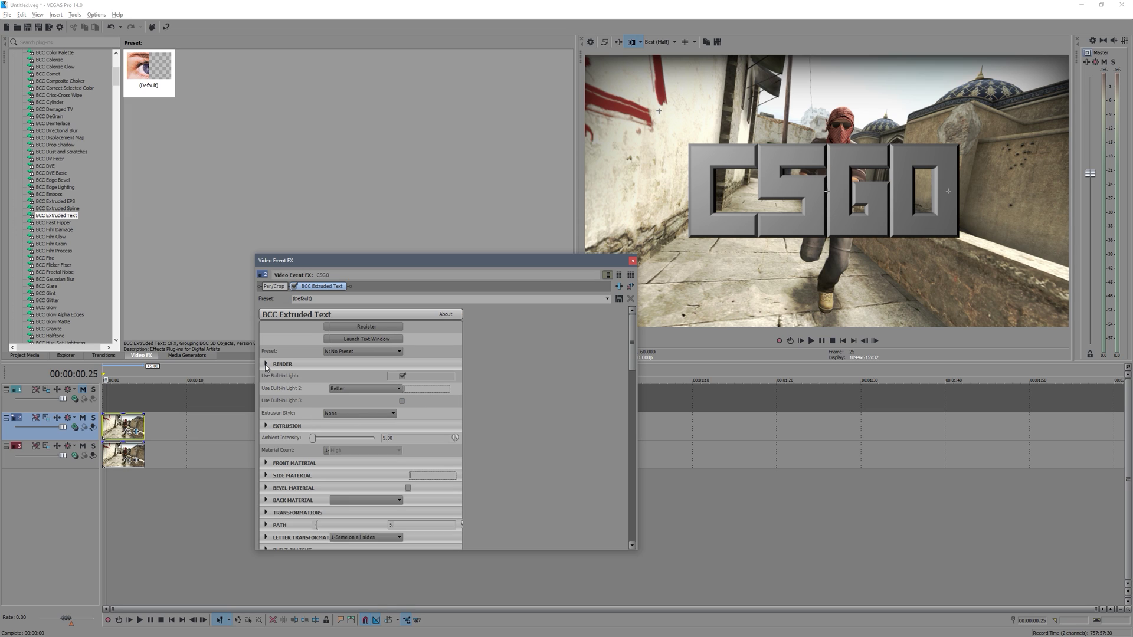
Rotate the CSGO text to about 132° on X and raise Extrusion Depth to about 10.88
{"action": "left_click", "coordinate": [266, 426]}
{"action": "scroll", "coordinate": [286, 444], "scroll_direction": "down", "scroll_amount": 1}
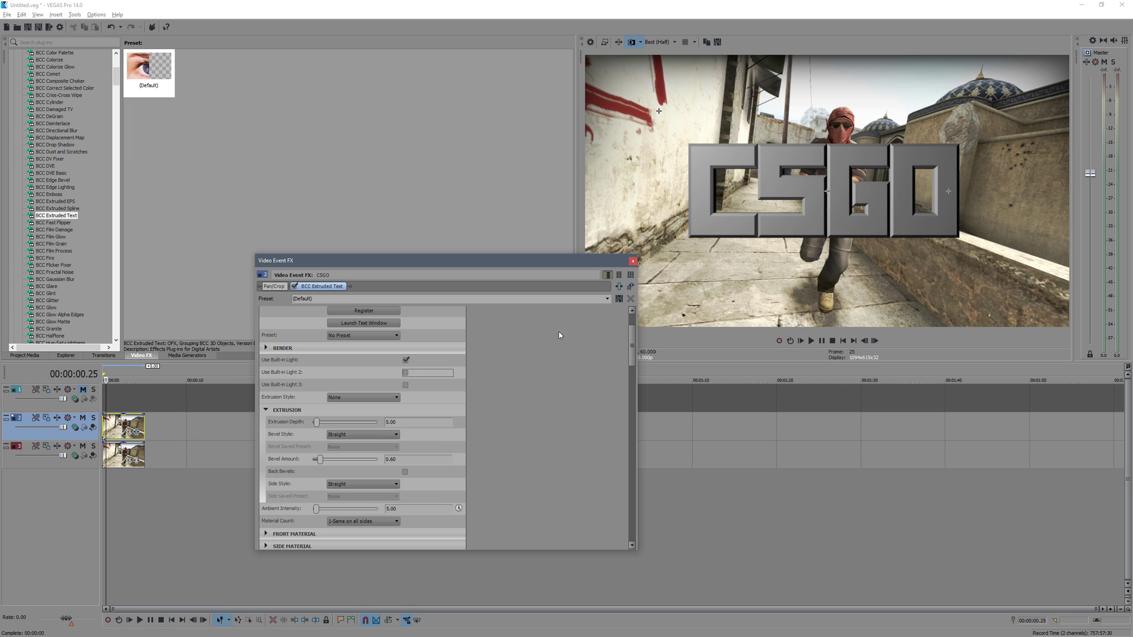
{"action": "scroll", "coordinate": [294, 484], "scroll_direction": "down", "scroll_amount": 2}
{"action": "scroll", "coordinate": [294, 480], "scroll_direction": "down", "scroll_amount": 2}
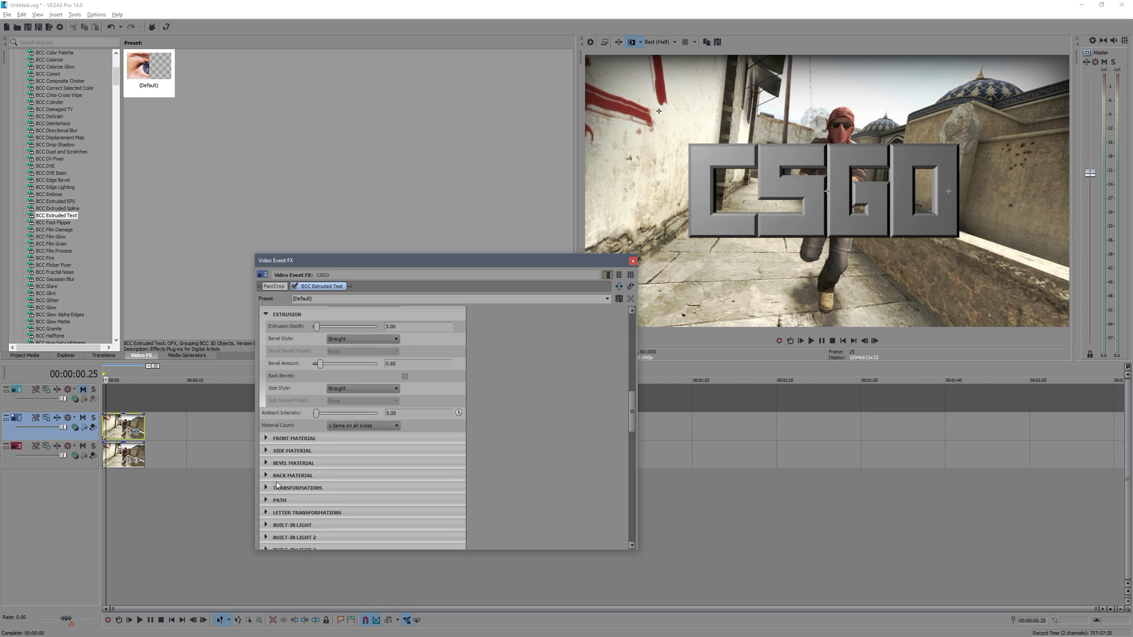
{"action": "left_click", "coordinate": [270, 487]}
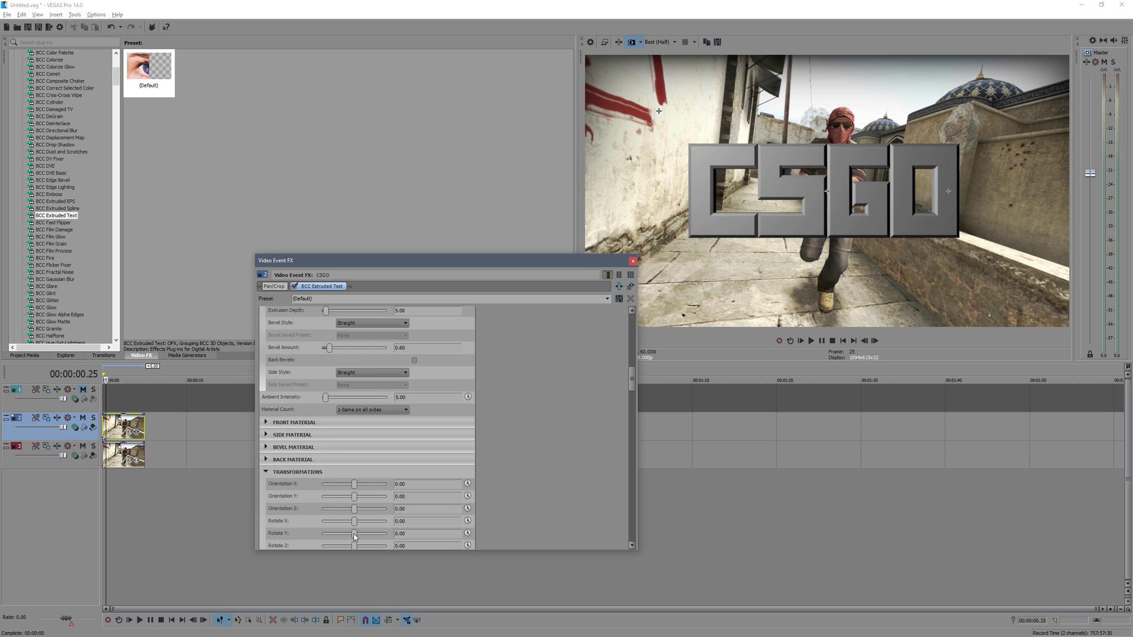
{"action": "left_click_drag", "start_coordinate": [354, 523], "coordinate": [362, 521]}
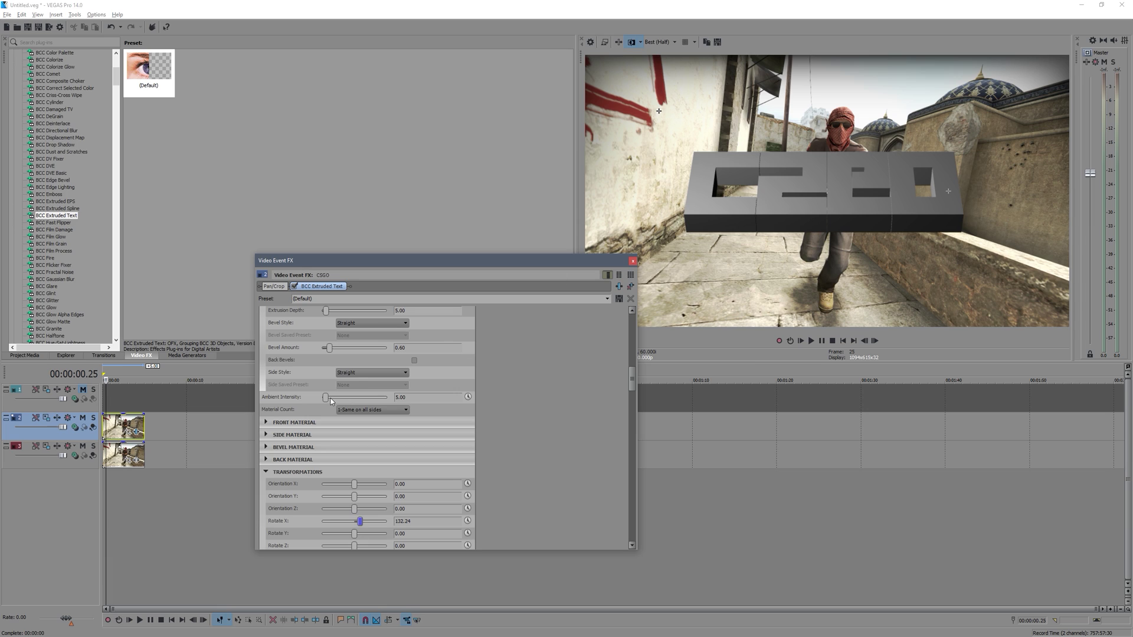
{"action": "scroll", "coordinate": [420, 399], "scroll_direction": "up", "scroll_amount": 3}
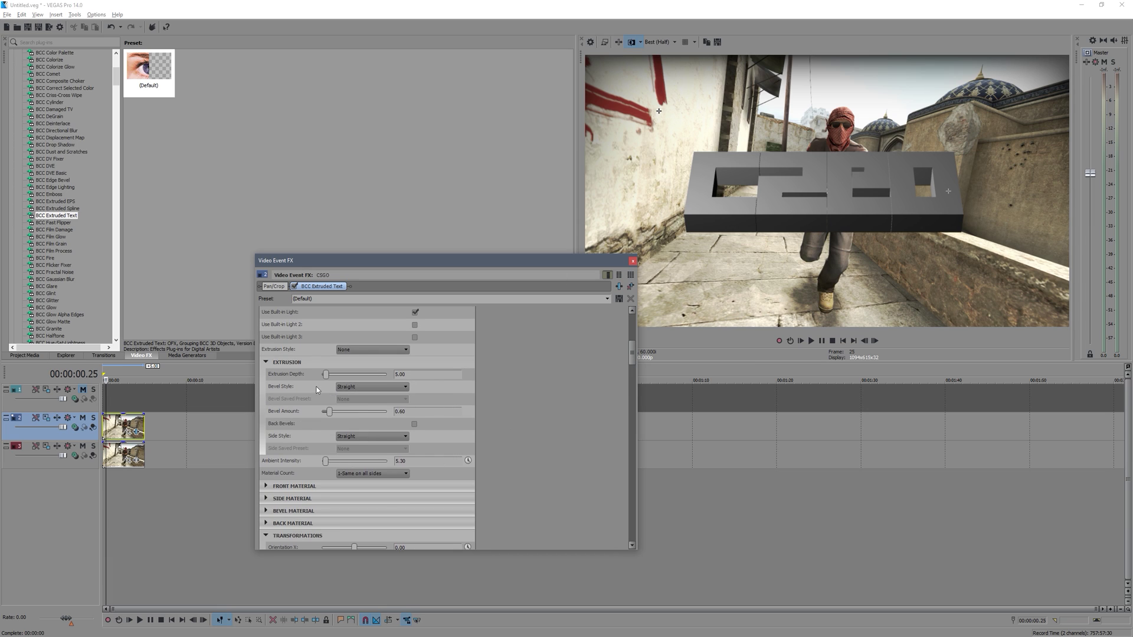
{"action": "mouse_move", "coordinate": [326, 374]}
{"action": "left_mouse_down"}
{"action": "mouse_move", "coordinate": [345, 370]}
{"action": "mouse_move", "coordinate": [331, 371]}
{"action": "left_mouse_up"}
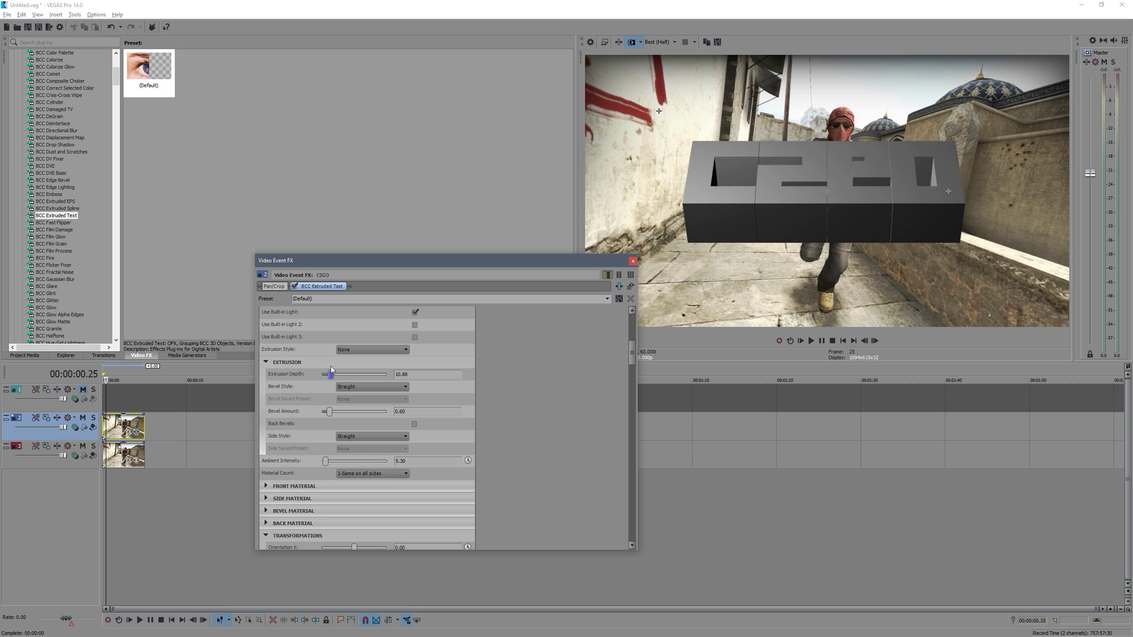
Set Extrusion Depth to 10 and Rotate X back to 0 so the text faces front
{"action": "left_click", "coordinate": [417, 374]}
{"action": "type", "text": "10"}
{"action": "scroll", "coordinate": [353, 511], "scroll_direction": "down", "scroll_amount": 2}
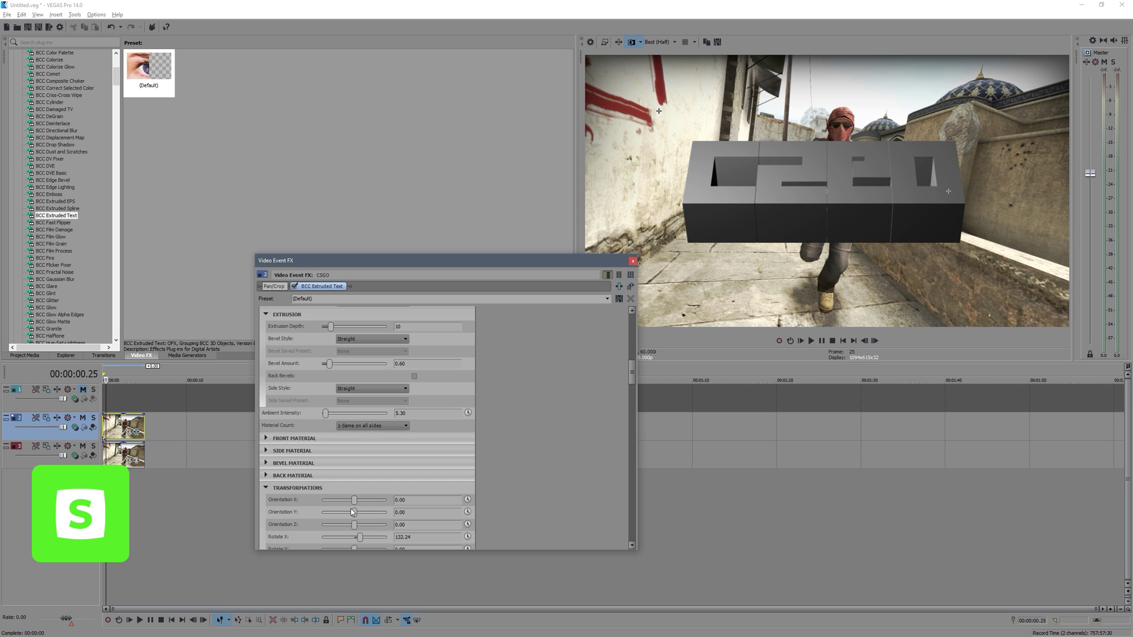
{"action": "double_click", "coordinate": [412, 537]}
{"action": "type", "text": "0"}
{"action": "key", "text": "Return"}
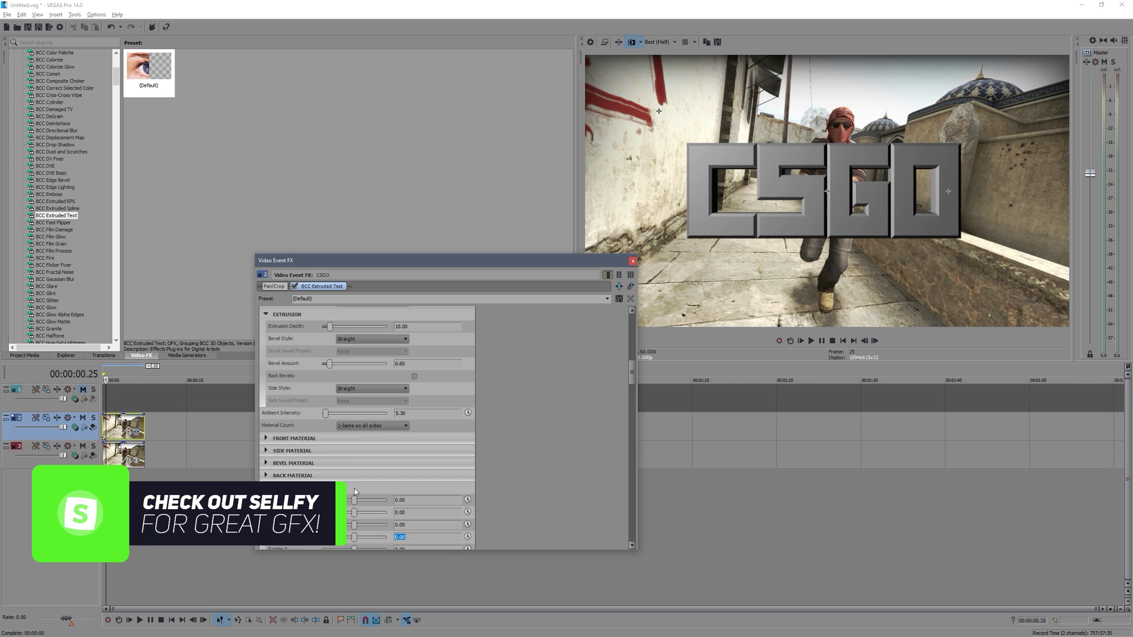
{"action": "scroll", "coordinate": [317, 369], "scroll_direction": "up", "scroll_amount": 1}
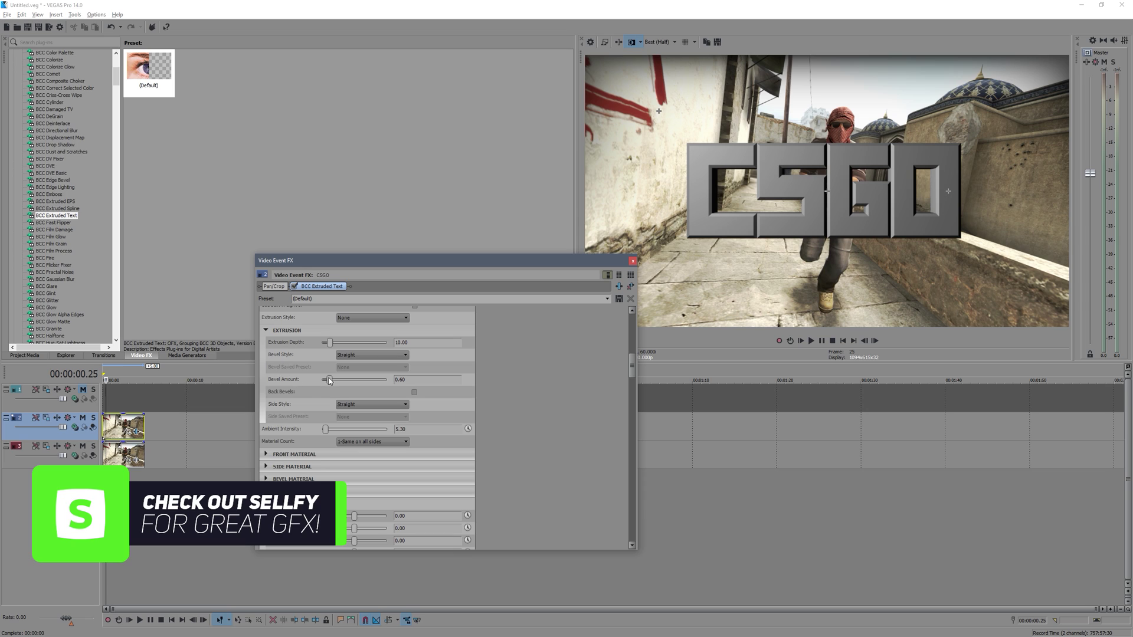
Set the Bevel Amount on the letters to 0.20
{"action": "left_click_drag", "start_coordinate": [329, 381], "coordinate": [353, 380]}
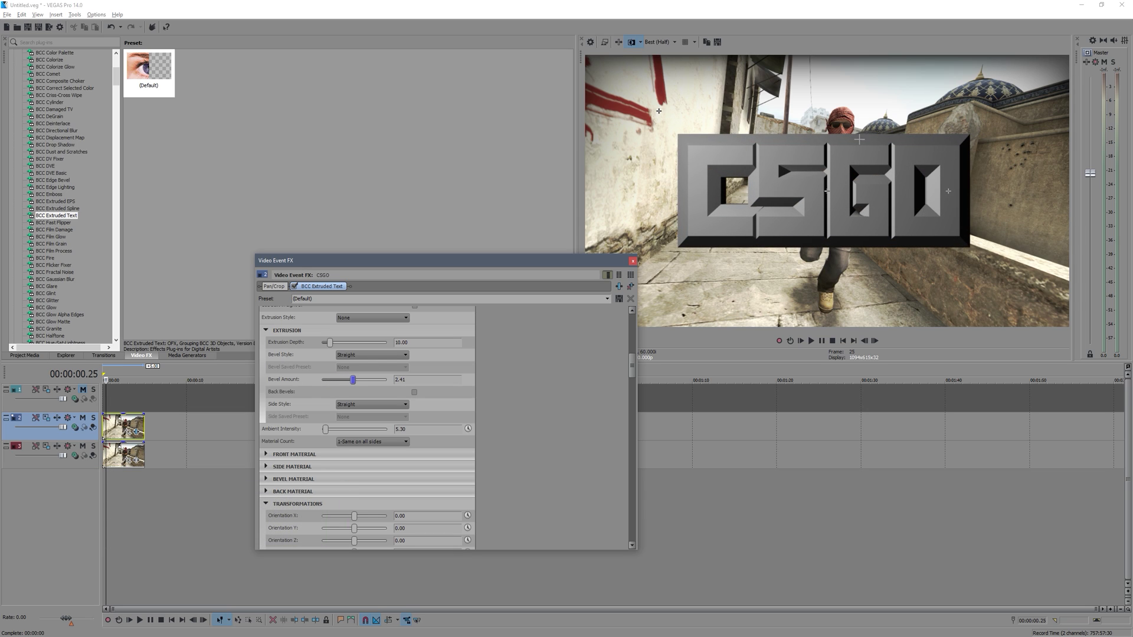
{"action": "left_click_drag", "start_coordinate": [353, 379], "coordinate": [314, 383]}
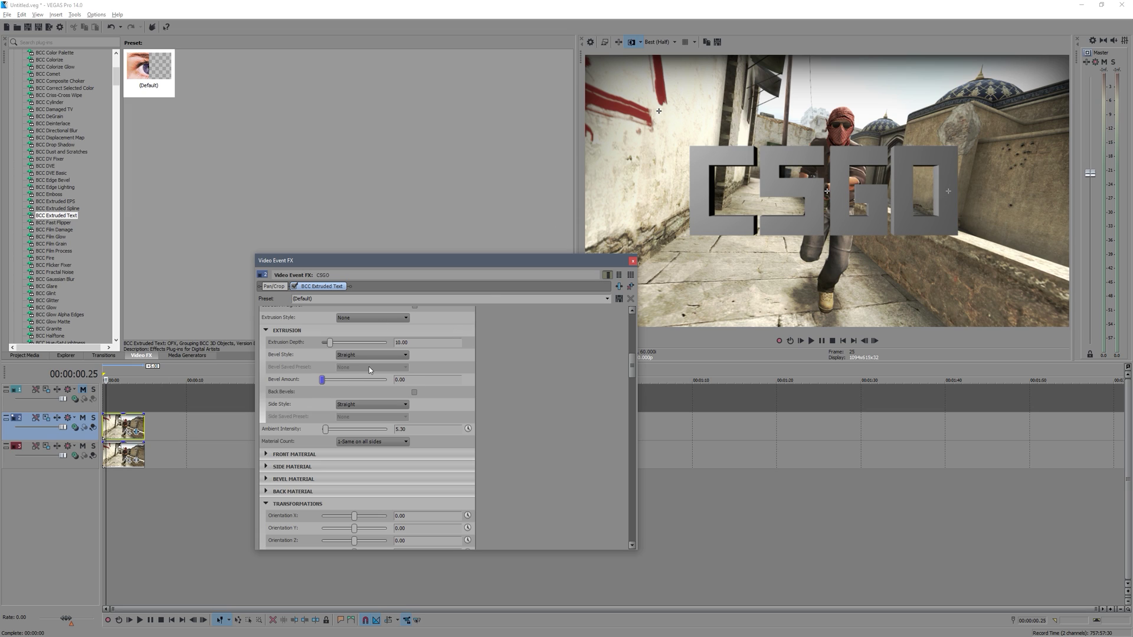
{"action": "key", "text": "Tab"}
{"action": "type", "text": "2"}
{"action": "key", "text": "Return"}
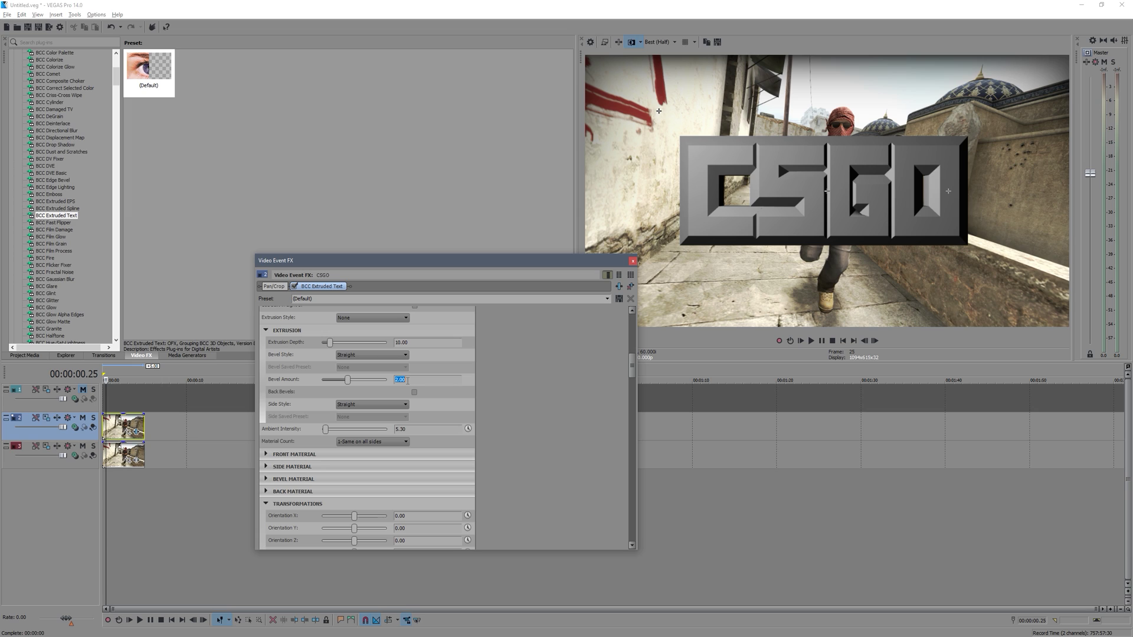
{"action": "type", "text": "0.2"}
{"action": "key", "text": "Return"}
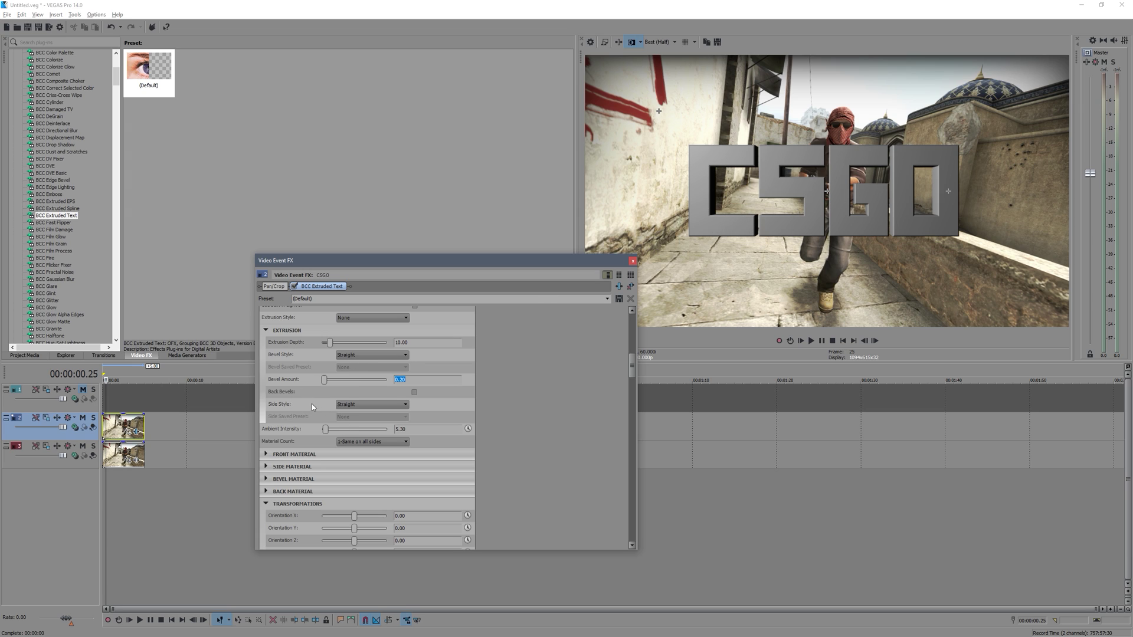
Keep the straight Side Style and a single Material Count, collapsing the Extrusion section
{"action": "left_click", "coordinate": [365, 404]}
{"action": "left_click", "coordinate": [507, 405]}
{"action": "left_click", "coordinate": [266, 331]}
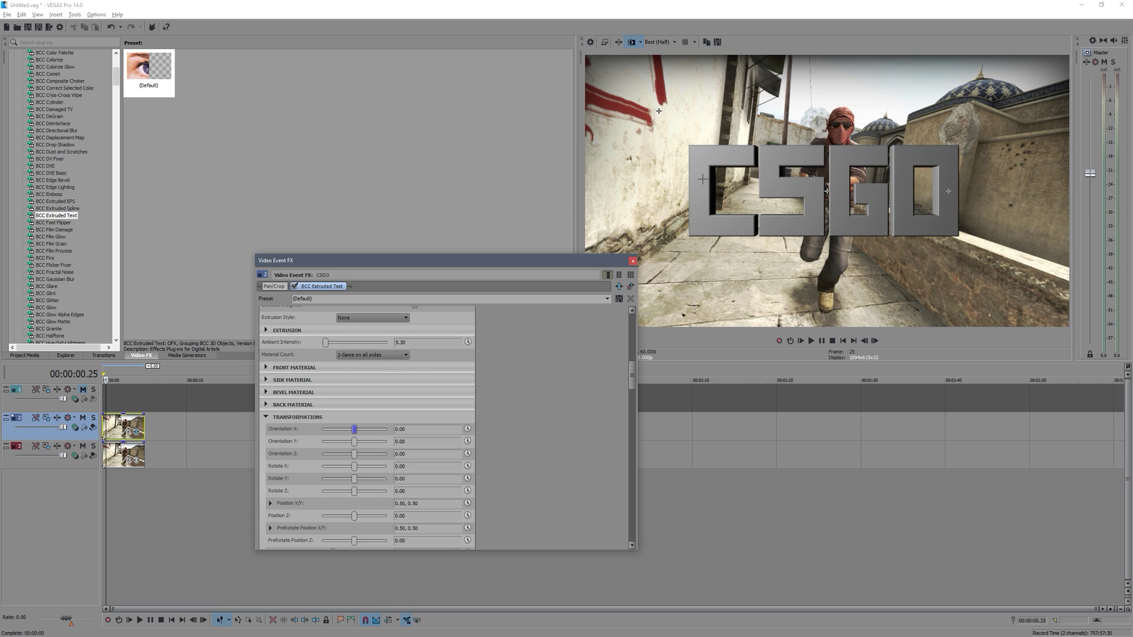
{"action": "left_click", "coordinate": [376, 354]}
{"action": "left_click", "coordinate": [375, 381]}
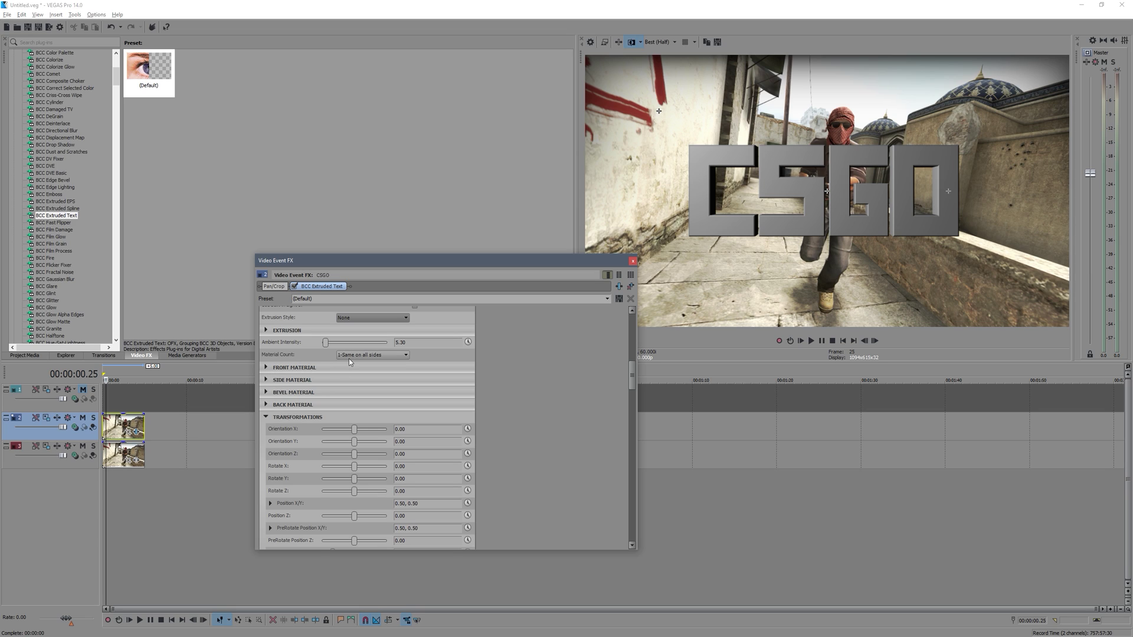
Set the Front Material diffuse colour to pale blue, HSV 200, 0.41, 0.9
{"action": "left_click", "coordinate": [282, 367]}
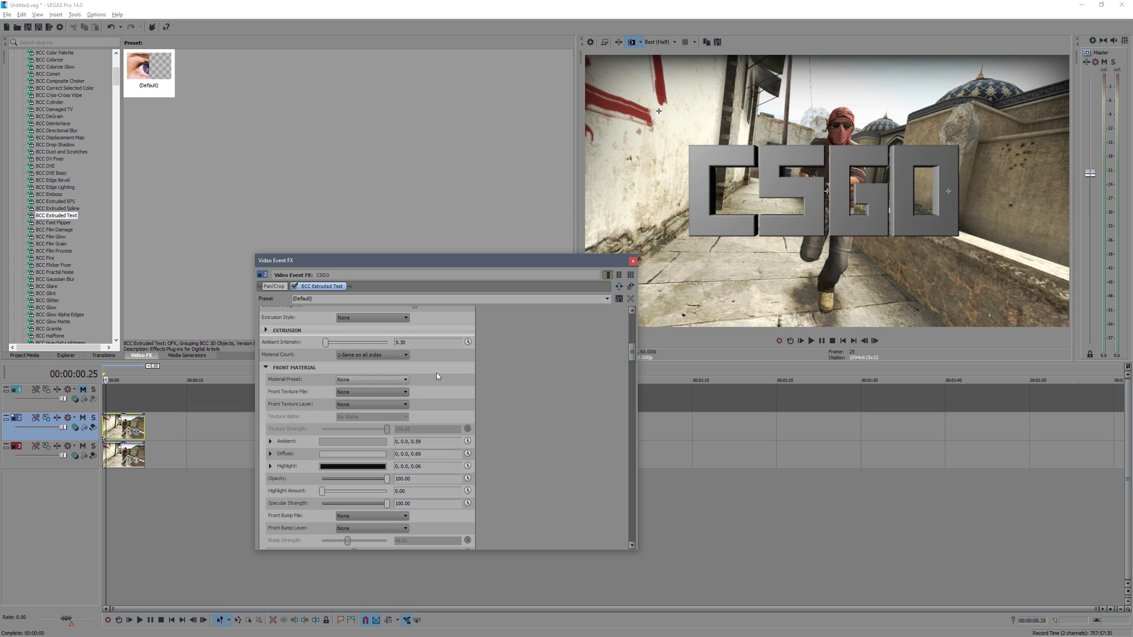
{"action": "left_click", "coordinate": [348, 454]}
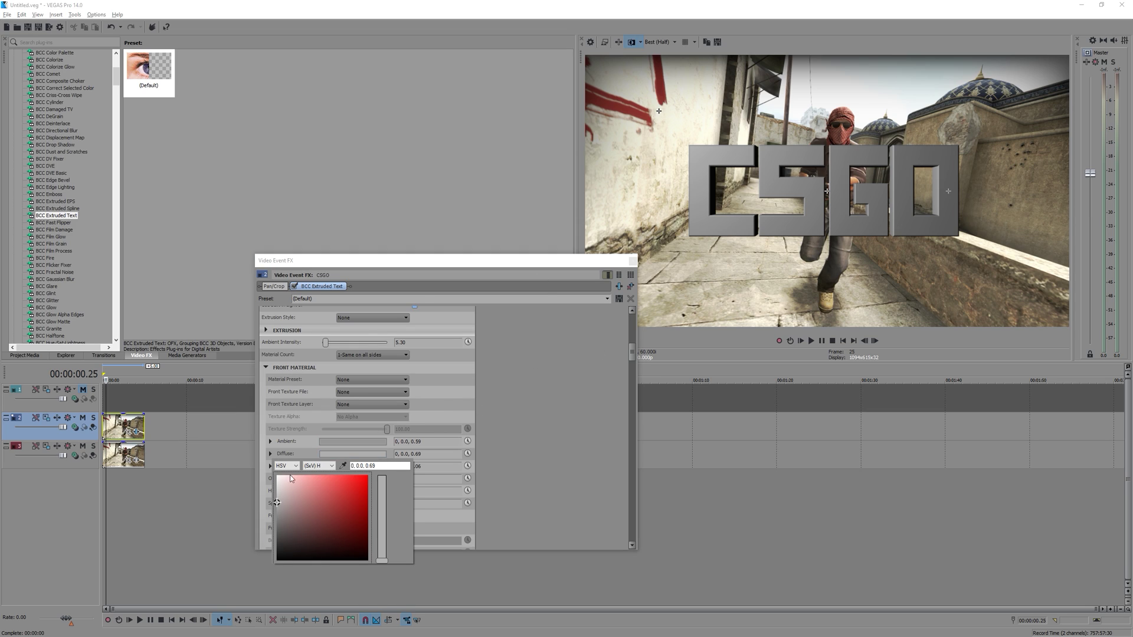
{"action": "left_click", "coordinate": [361, 478]}
{"action": "left_click", "coordinate": [364, 482]}
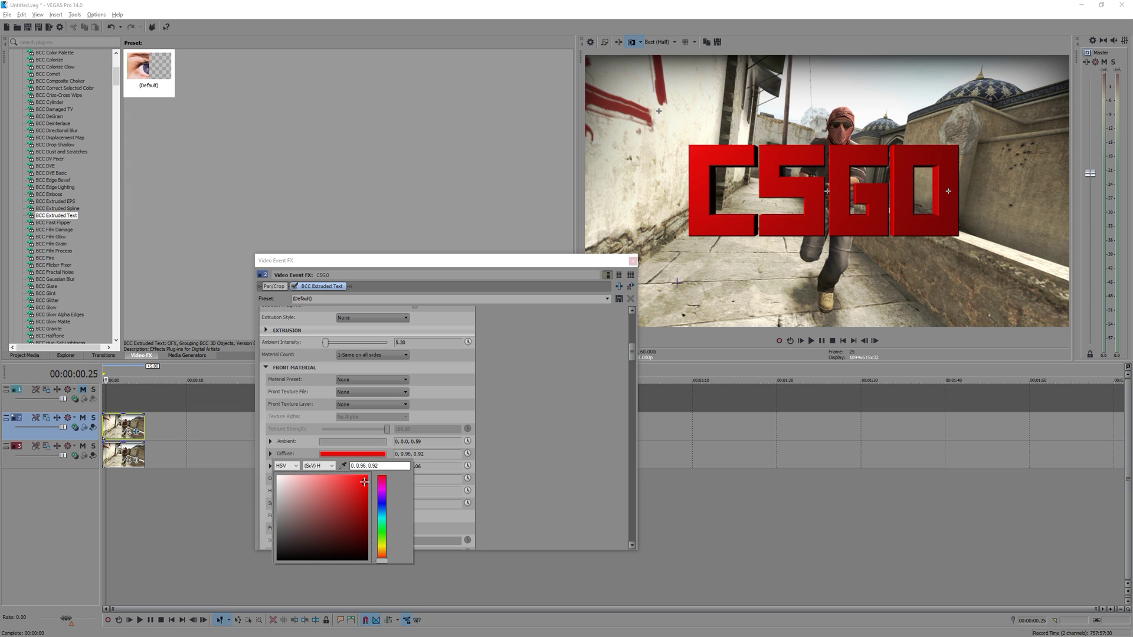
{"action": "left_click", "coordinate": [382, 501]}
{"action": "left_click", "coordinate": [381, 515]}
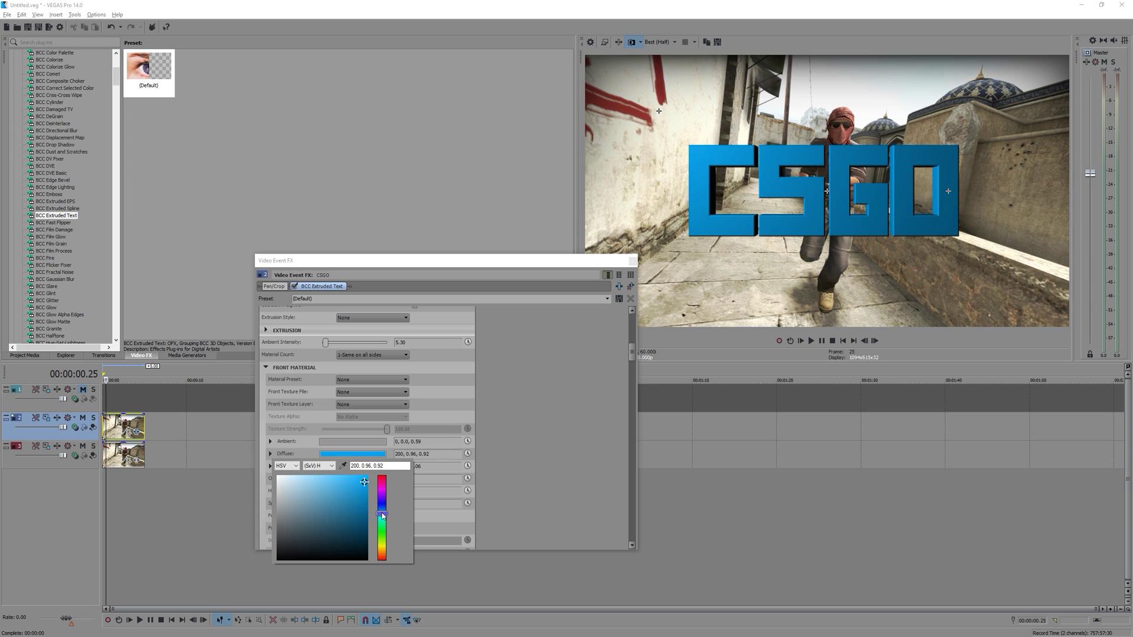
{"action": "left_click", "coordinate": [352, 482]}
{"action": "left_click", "coordinate": [335, 485]}
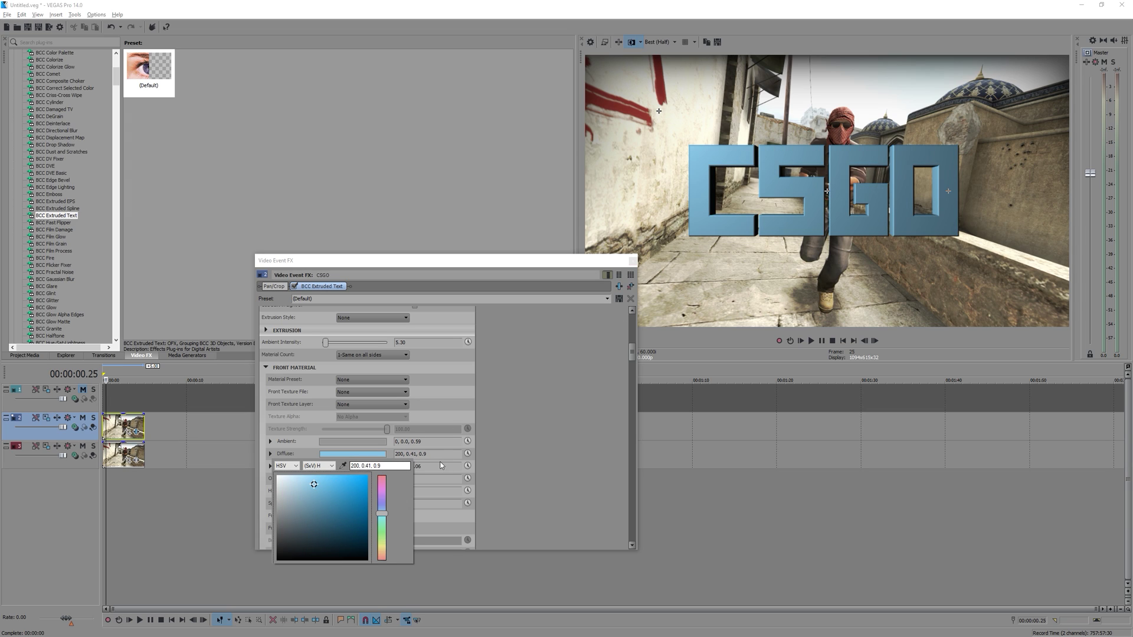
{"action": "key", "text": "alt+Tab"}
{"action": "left_click", "coordinate": [837, 131]}
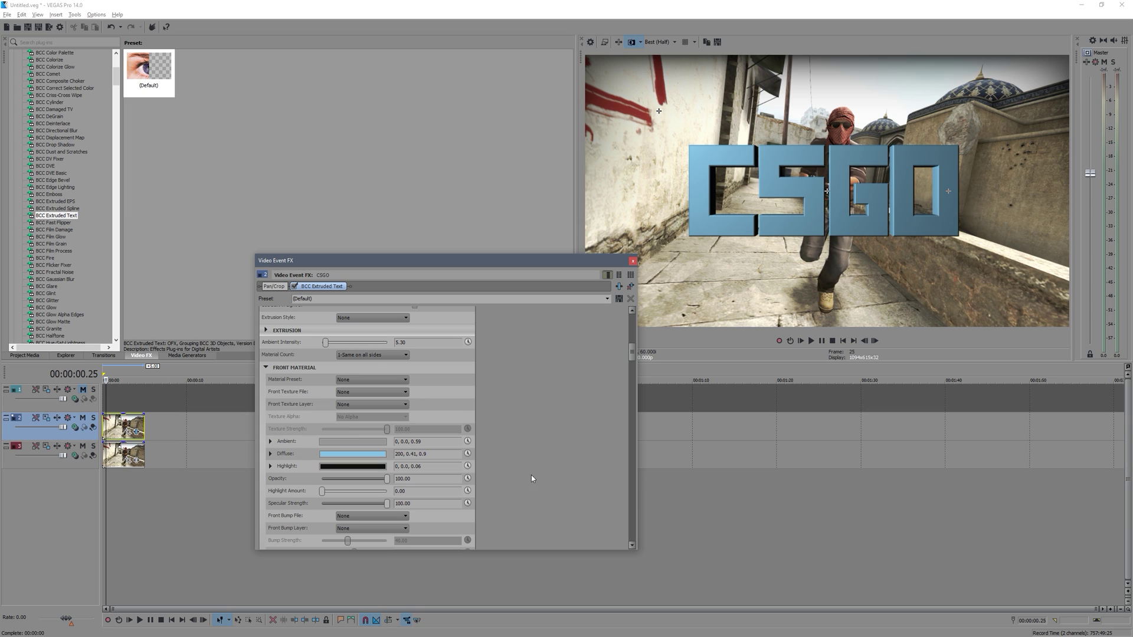
Set the front Reflection to Blurred with Reflectivity 69.39 and Reflection Scale 100
{"action": "scroll", "coordinate": [513, 462], "scroll_direction": "down", "scroll_amount": 5}
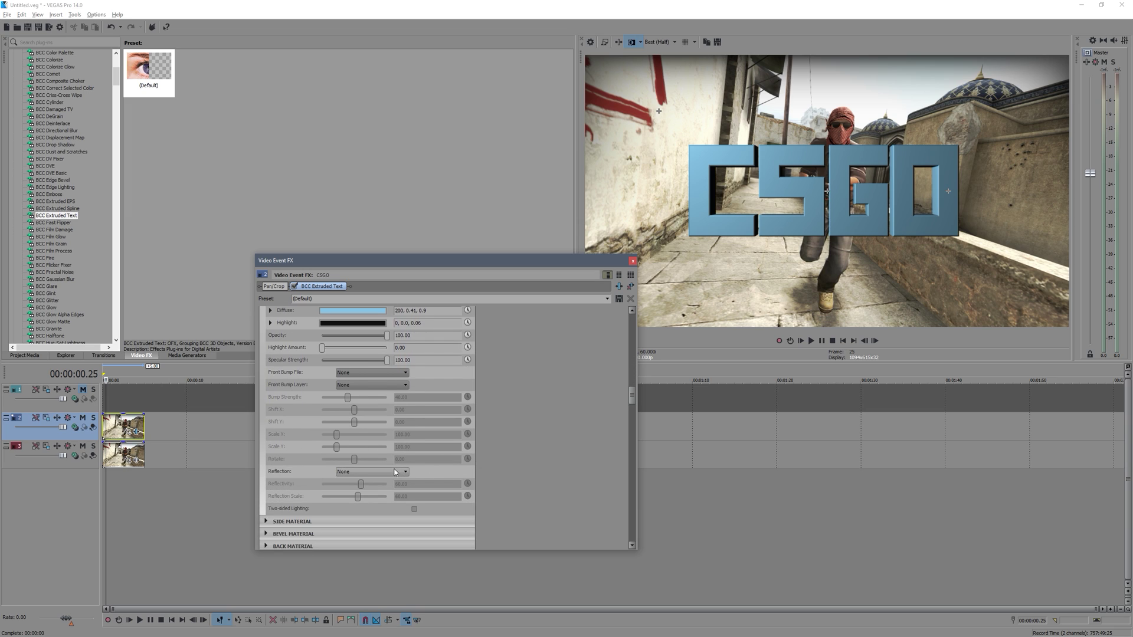
{"action": "left_click", "coordinate": [378, 471]}
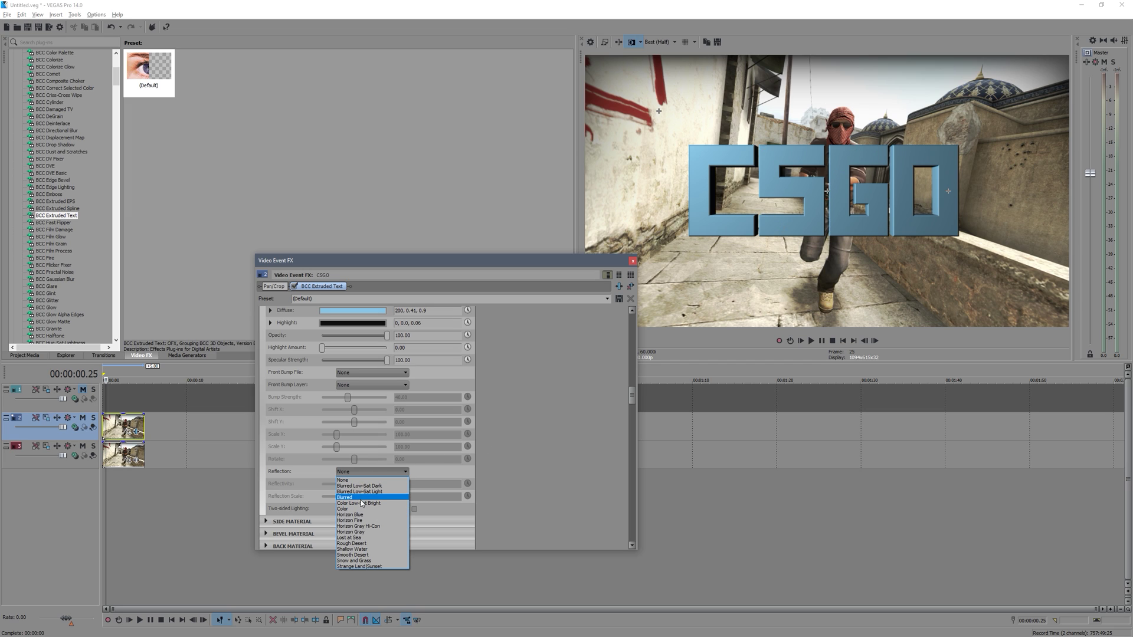
{"action": "left_click", "coordinate": [362, 498]}
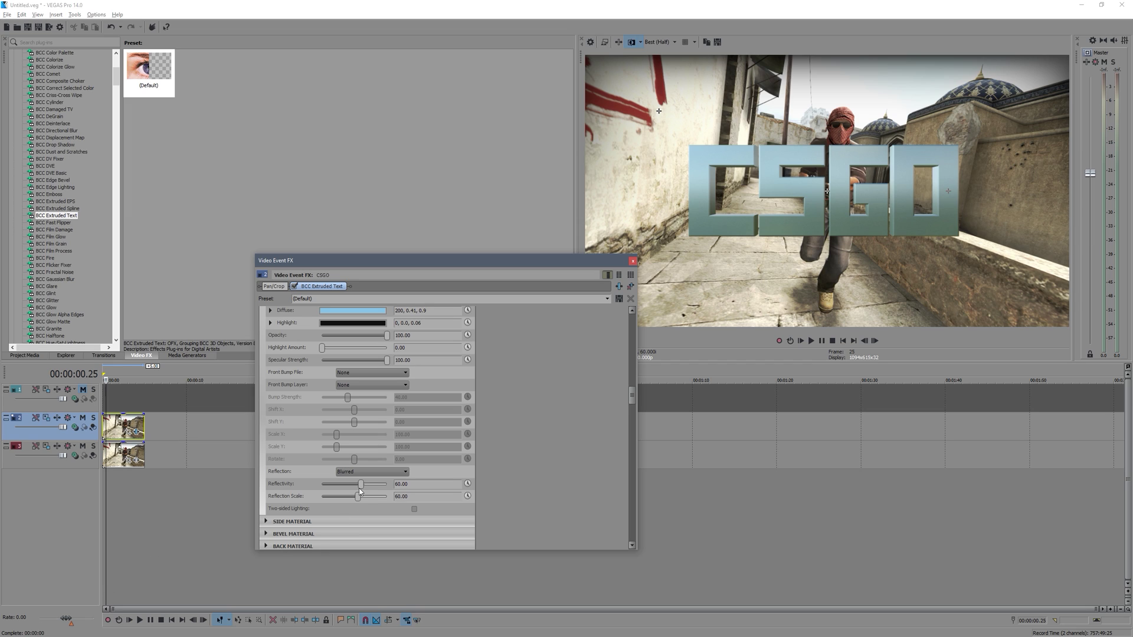
{"action": "left_click", "coordinate": [389, 484]}
{"action": "left_click_drag", "start_coordinate": [388, 485], "coordinate": [366, 484]}
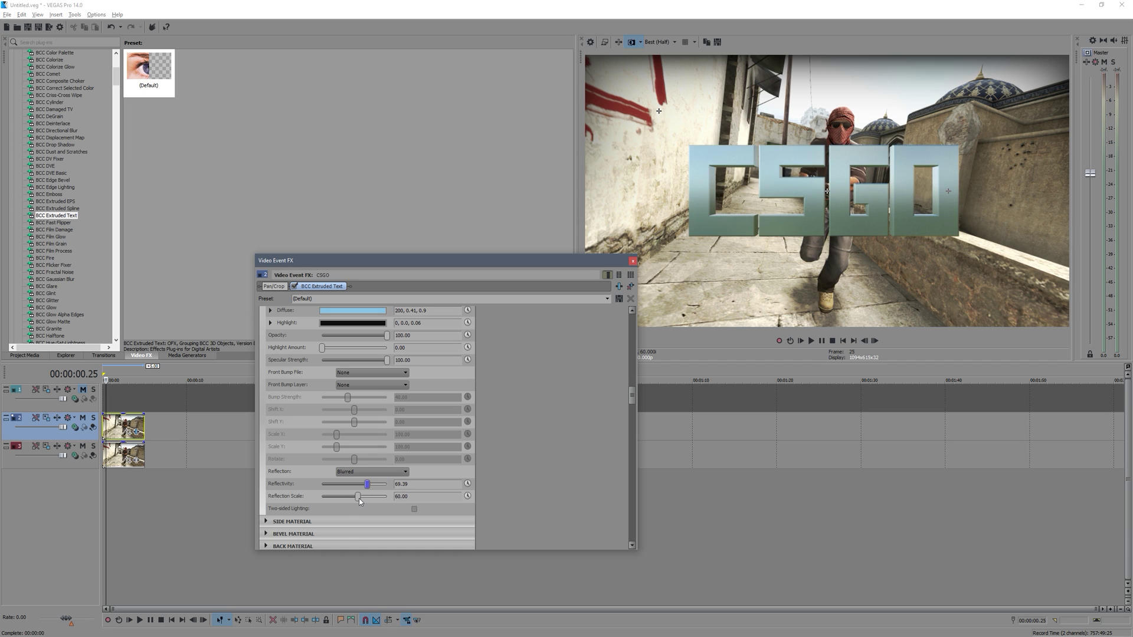
{"action": "left_click", "coordinate": [367, 497]}
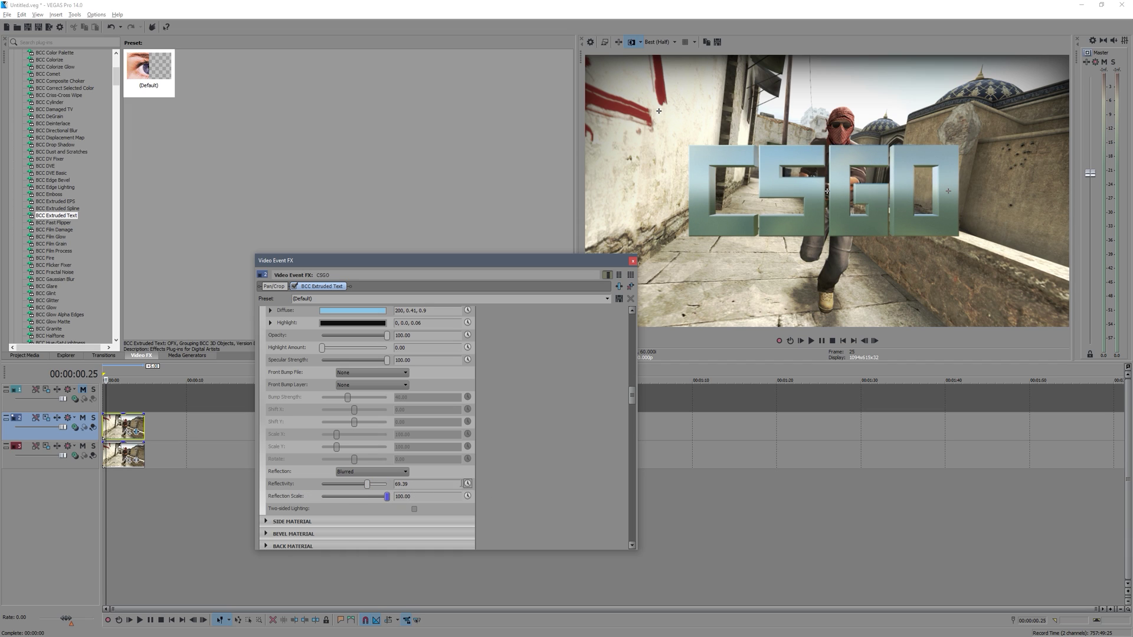
{"action": "scroll", "coordinate": [515, 476], "scroll_direction": "down", "scroll_amount": 1}
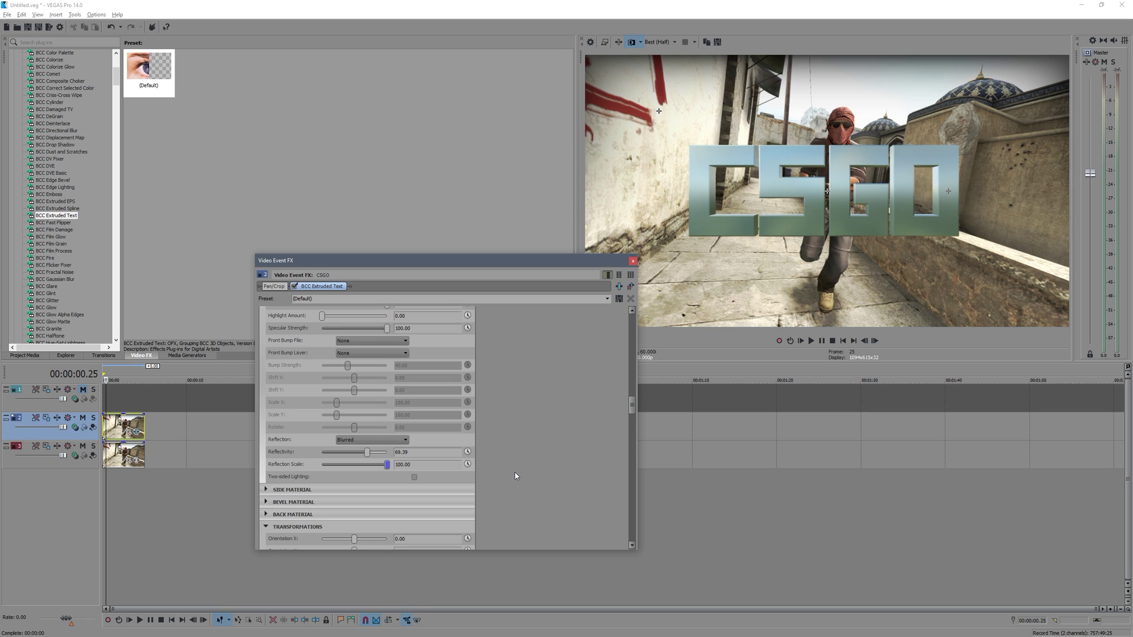
{"action": "scroll", "coordinate": [391, 452], "scroll_direction": "down", "scroll_amount": 1}
{"action": "scroll", "coordinate": [387, 354], "scroll_direction": "up", "scroll_amount": 2}
{"action": "scroll", "coordinate": [355, 353], "scroll_direction": "up", "scroll_amount": 1}
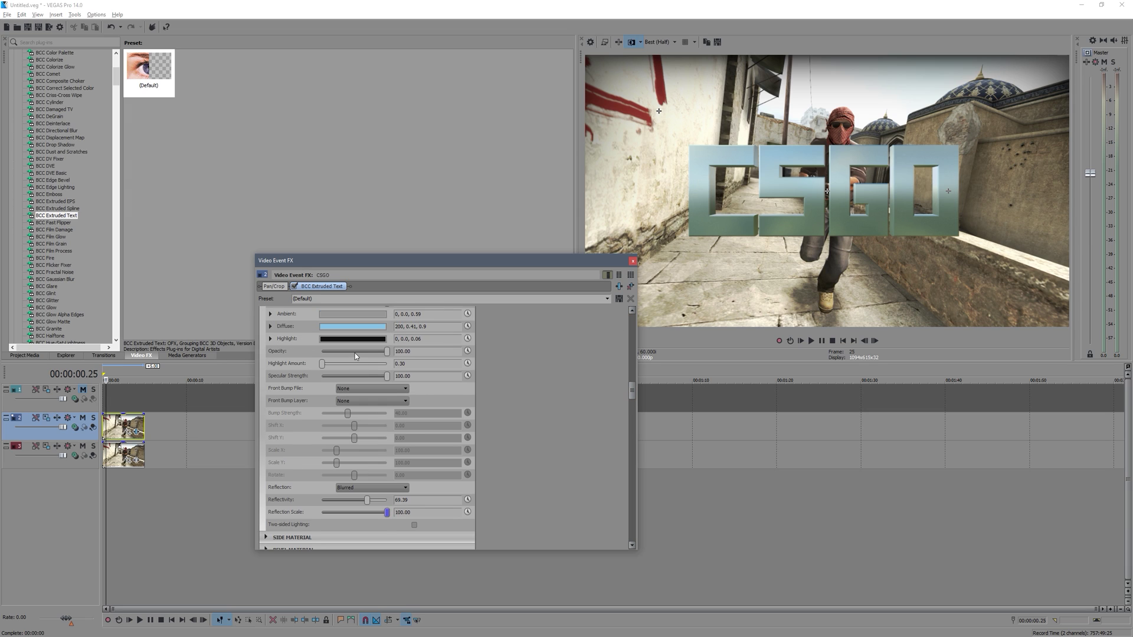
{"action": "scroll", "coordinate": [454, 363], "scroll_direction": "up", "scroll_amount": 2}
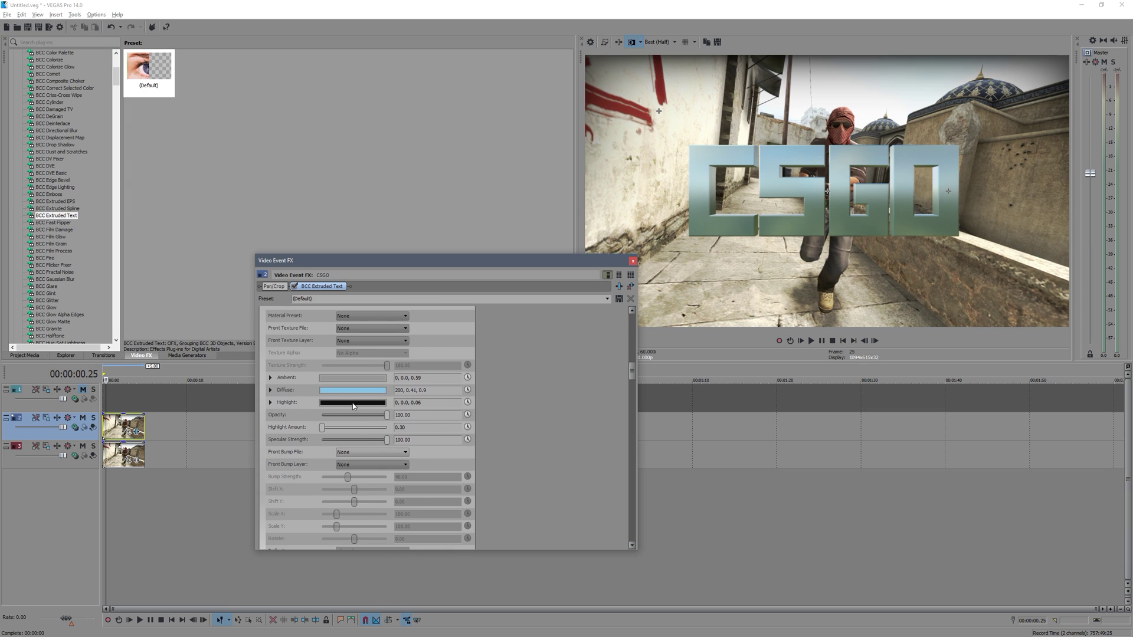
{"action": "scroll", "coordinate": [323, 380], "scroll_direction": "up", "scroll_amount": 2}
{"action": "scroll", "coordinate": [341, 356], "scroll_direction": "down", "scroll_amount": 4}
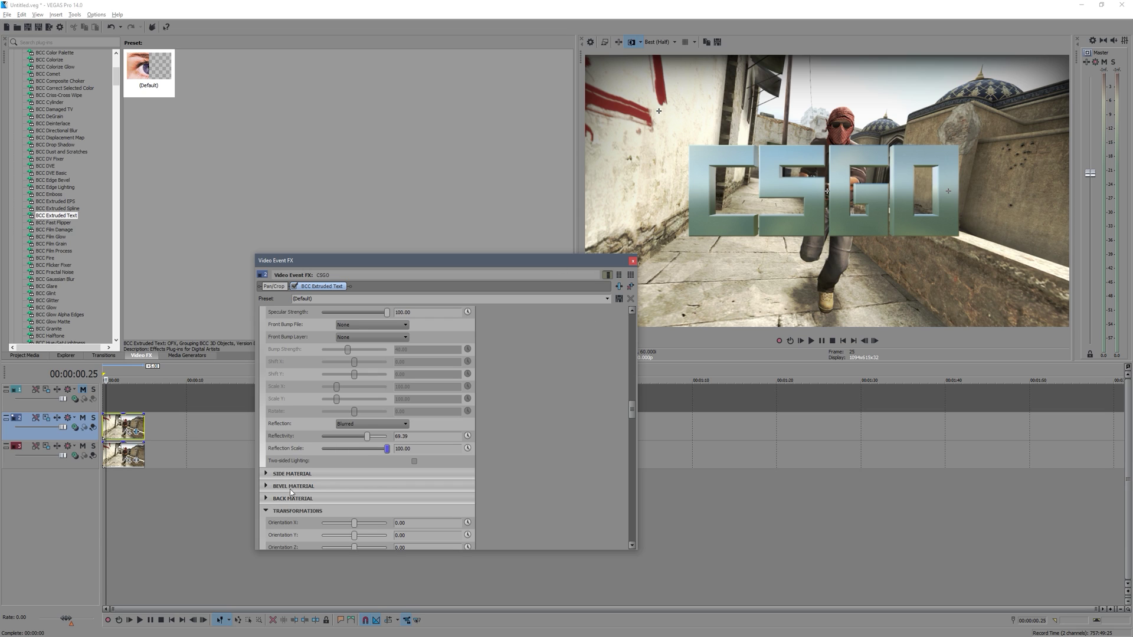
{"action": "scroll", "coordinate": [417, 452], "scroll_direction": "down", "scroll_amount": 3}
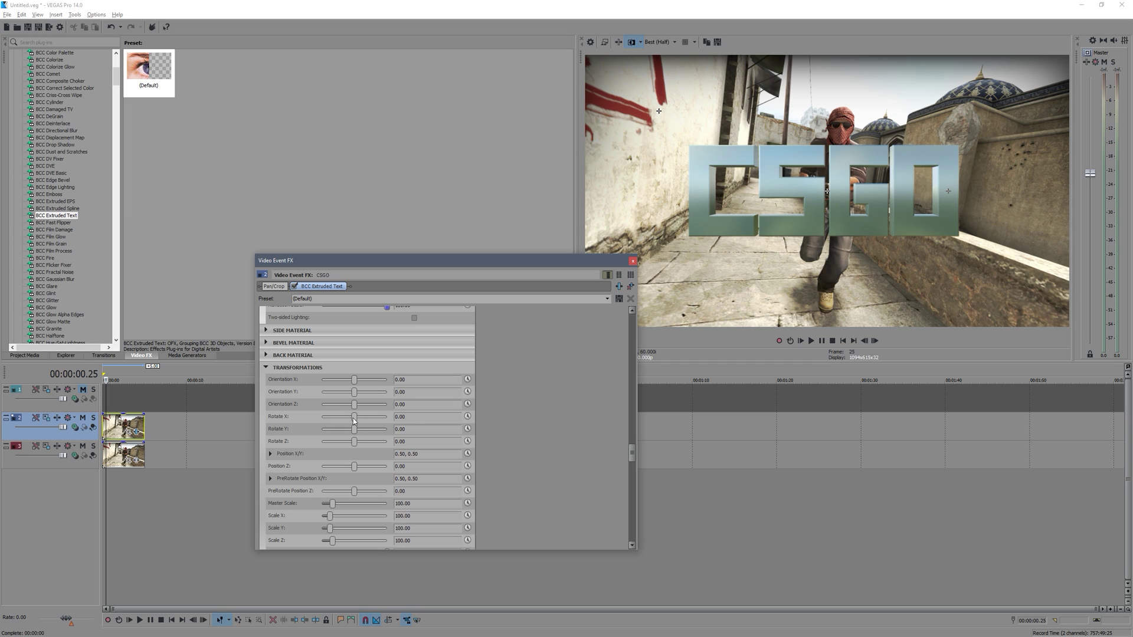
Tilt the CSGO text diagonally (about ±24.49/−14.69), then set Scale Y 114.29 and Scale Z 69.39
{"action": "left_click_drag", "start_coordinate": [355, 429], "coordinate": [356, 383]}
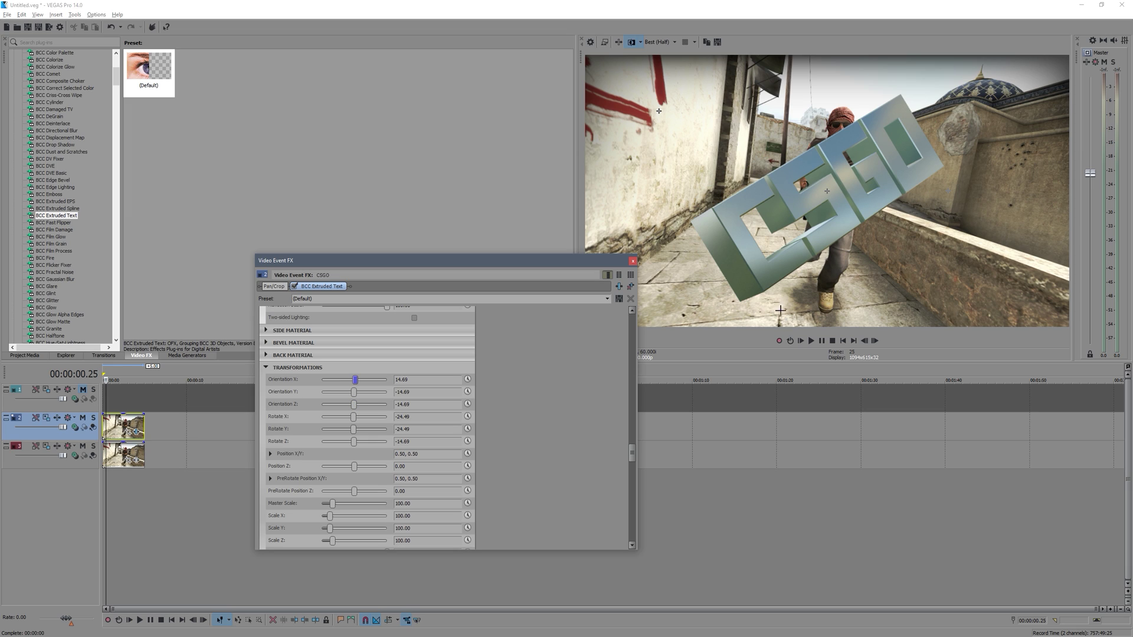
{"action": "left_click_drag", "start_coordinate": [355, 380], "coordinate": [356, 383]}
{"action": "scroll", "coordinate": [345, 431], "scroll_direction": "down", "scroll_amount": 2}
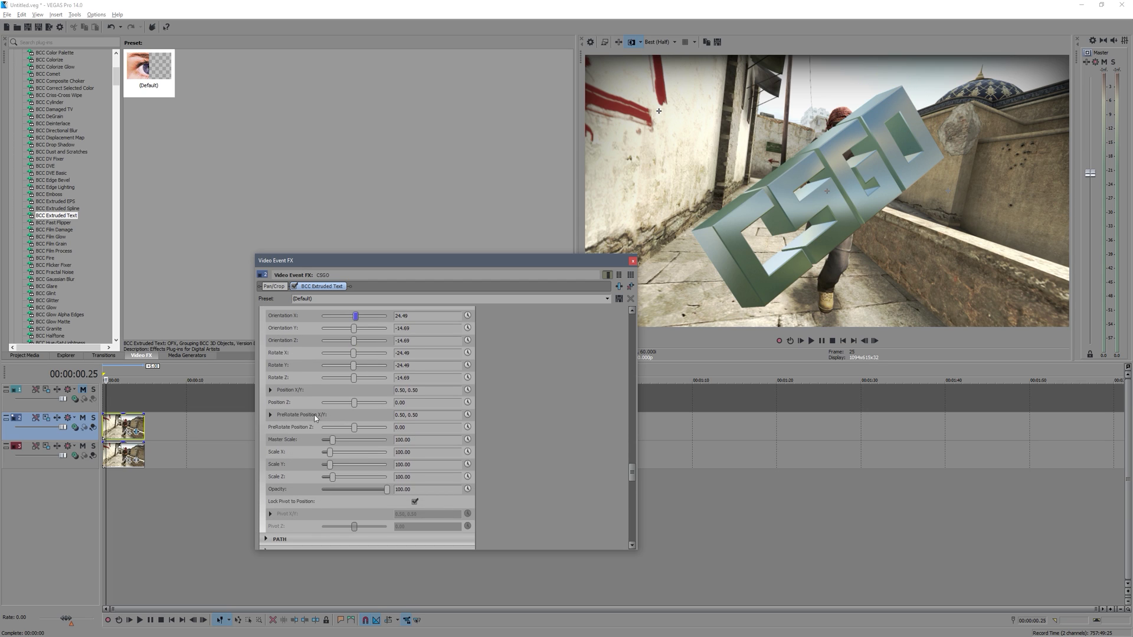
{"action": "scroll", "coordinate": [298, 461], "scroll_direction": "down", "scroll_amount": 1}
{"action": "left_click_drag", "start_coordinate": [334, 463], "coordinate": [443, 476]}
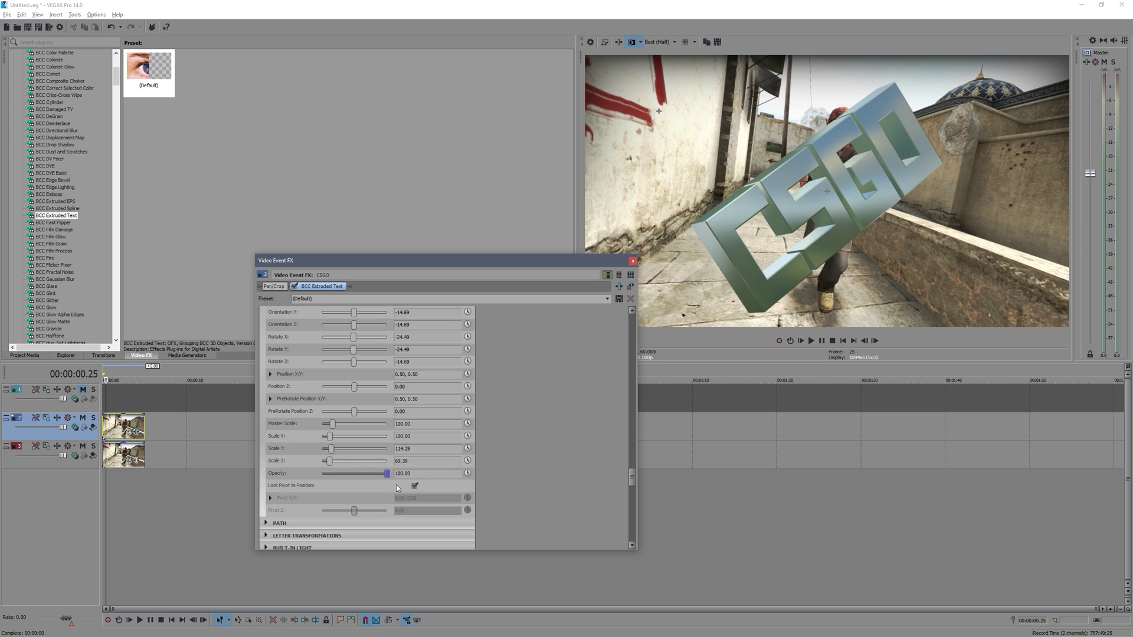
Expand the Built-in Light settings and drag the light Source XY position
{"action": "scroll", "coordinate": [350, 488], "scroll_direction": "down", "scroll_amount": 5}
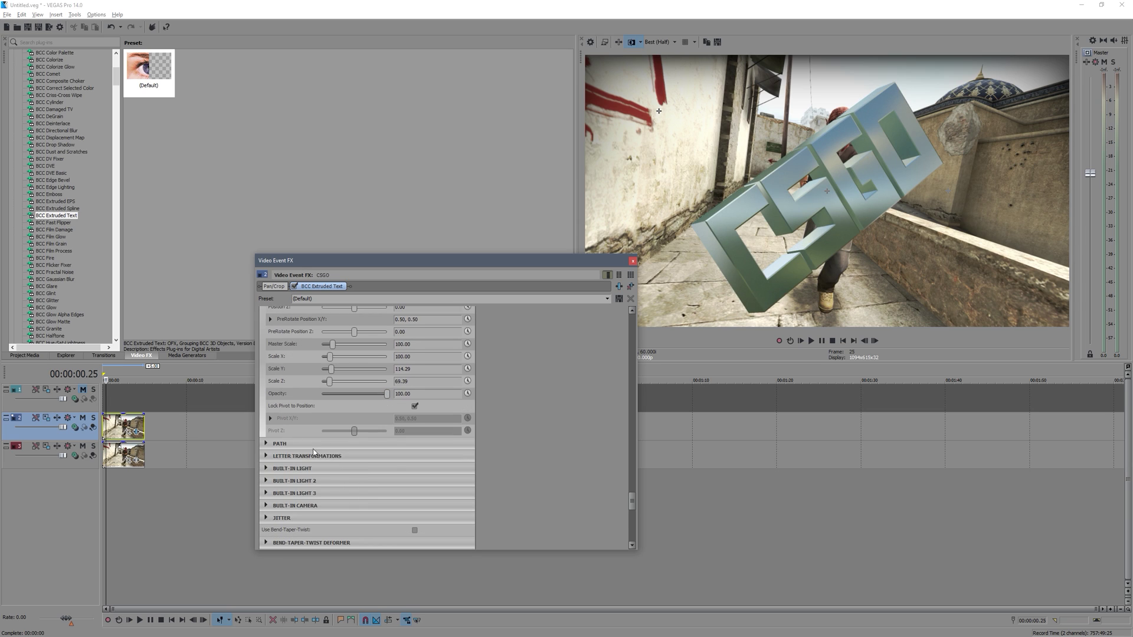
{"action": "scroll", "coordinate": [322, 485], "scroll_direction": "down", "scroll_amount": 1}
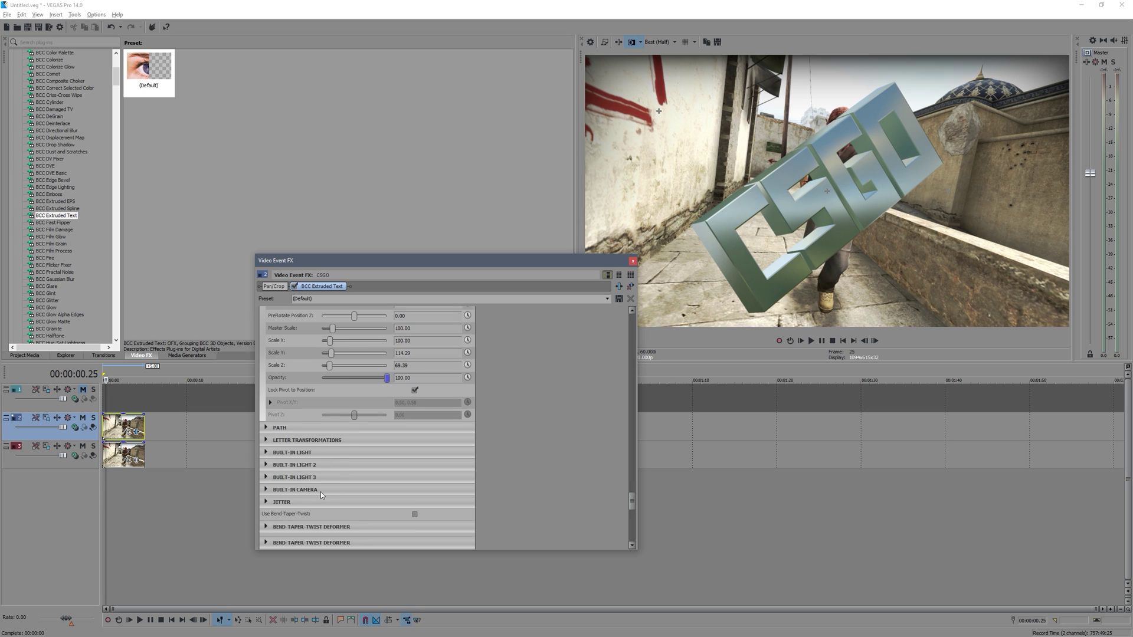
{"action": "left_click", "coordinate": [265, 453]}
{"action": "scroll", "coordinate": [345, 418], "scroll_direction": "down", "scroll_amount": 3}
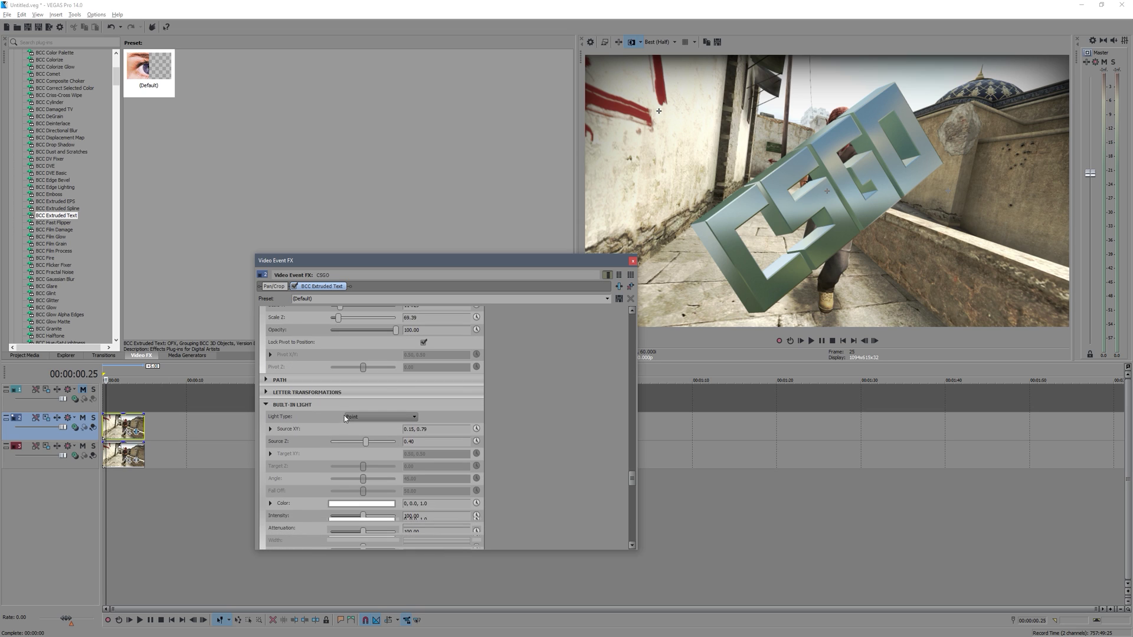
{"action": "mouse_move", "coordinate": [660, 111]}
{"action": "left_mouse_down"}
{"action": "mouse_move", "coordinate": [677, 141]}
{"action": "mouse_move", "coordinate": [672, 105]}
{"action": "left_mouse_up"}
Try a Spot light type, then set the Light Type back to Point
{"action": "left_click", "coordinate": [380, 417]}
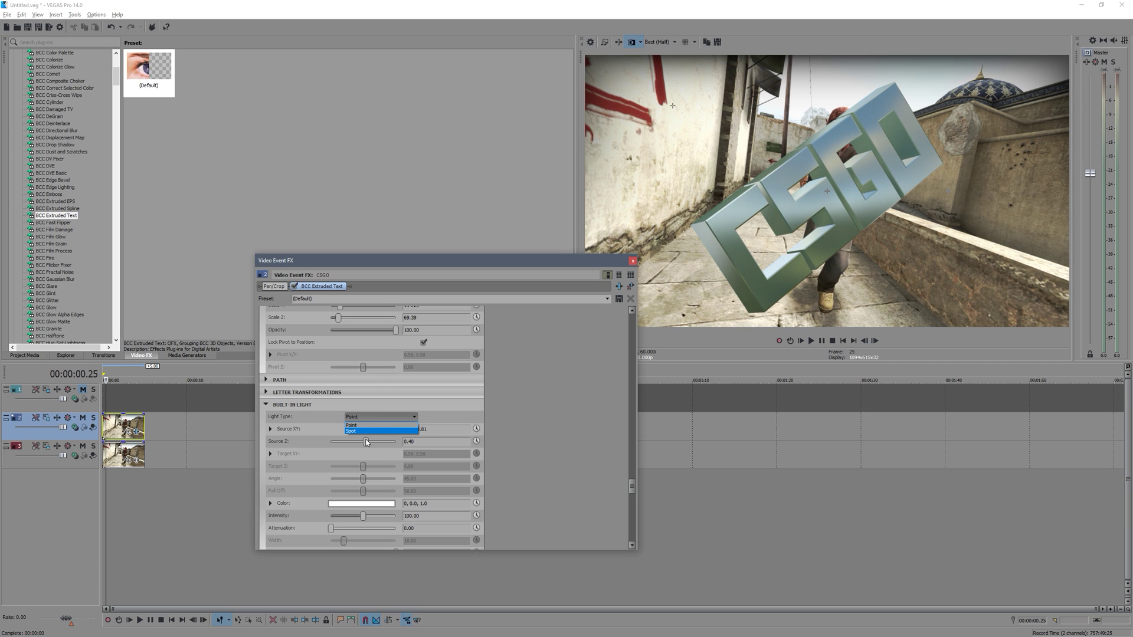
{"action": "left_click", "coordinate": [368, 432]}
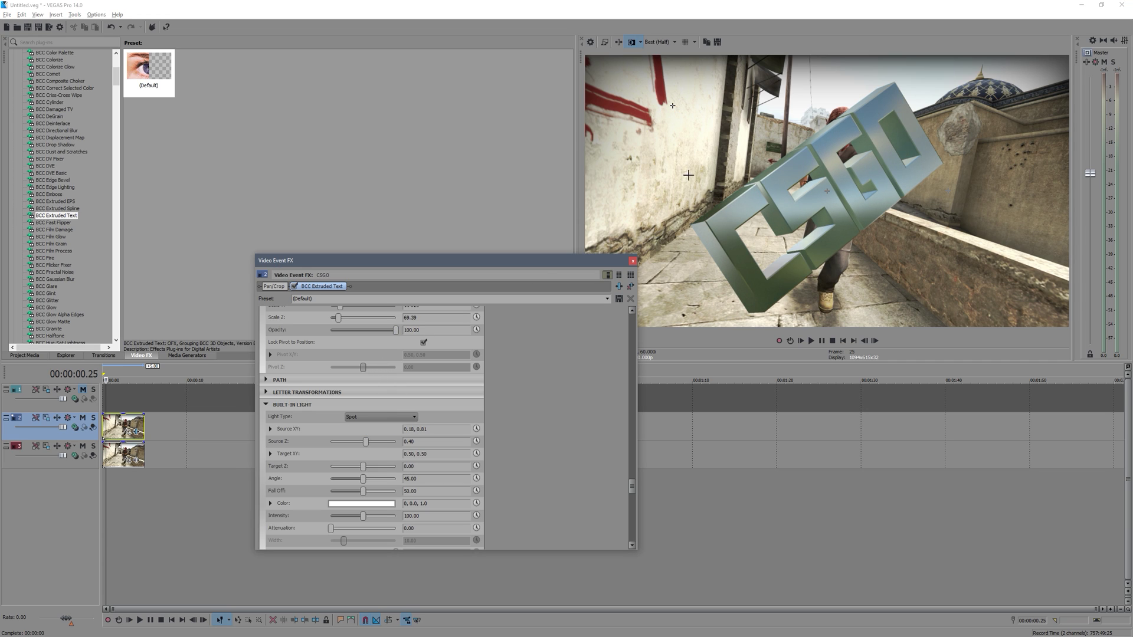
{"action": "left_click", "coordinate": [381, 416]}
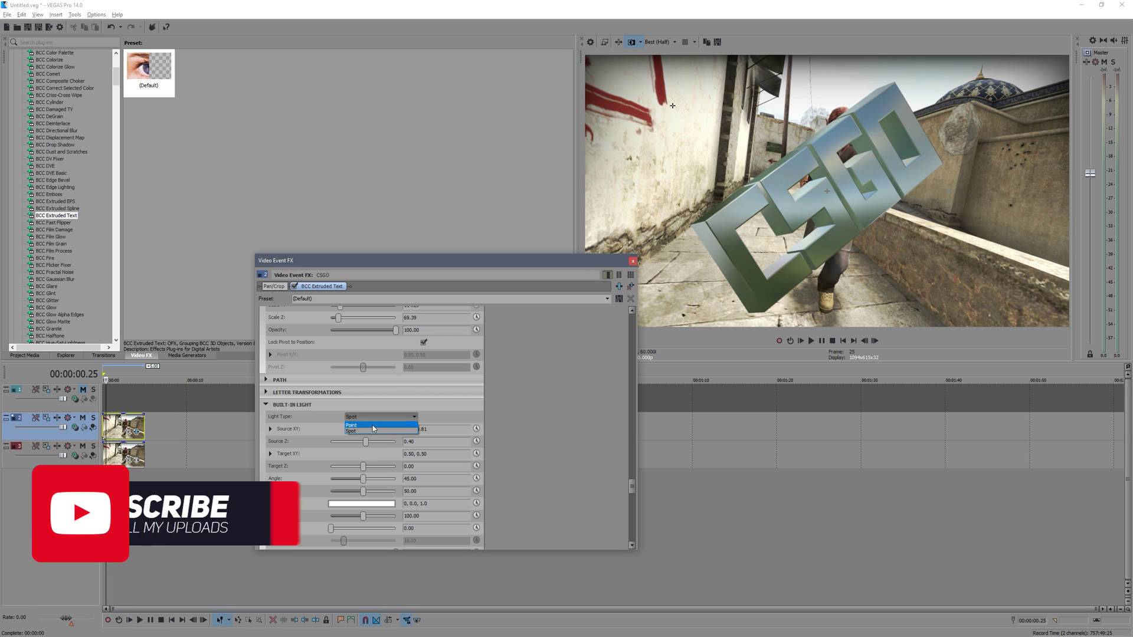
{"action": "left_click", "coordinate": [367, 424]}
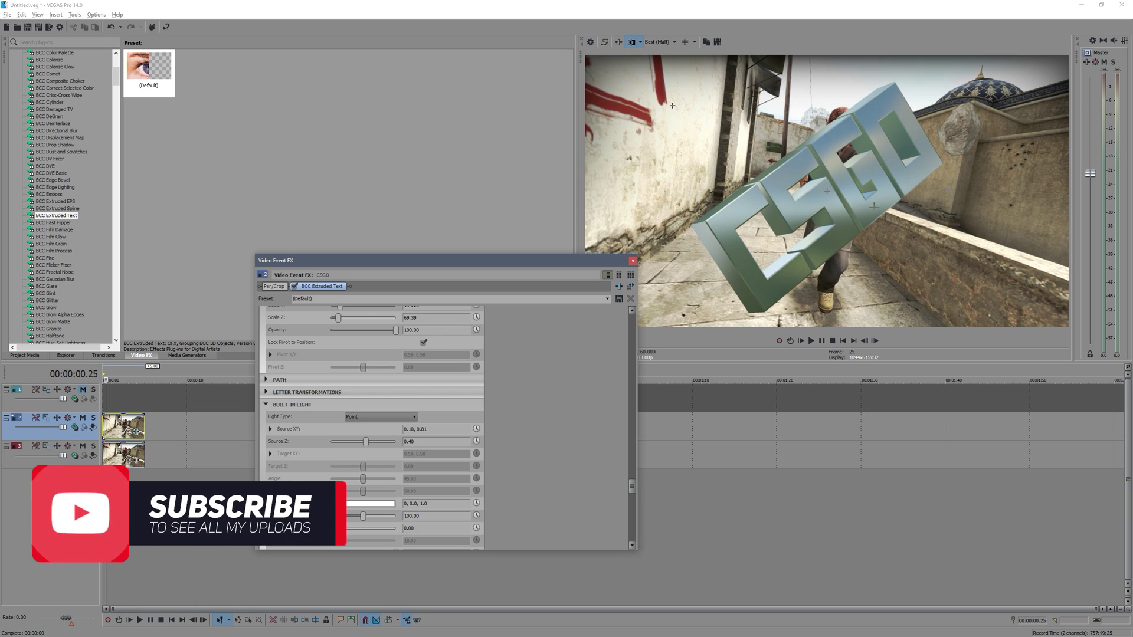
Try a red light colour, return it to white, and collapse the Built-in Light settings
{"action": "scroll", "coordinate": [390, 408], "scroll_direction": "down", "scroll_amount": 2}
{"action": "left_click", "coordinate": [335, 458]}
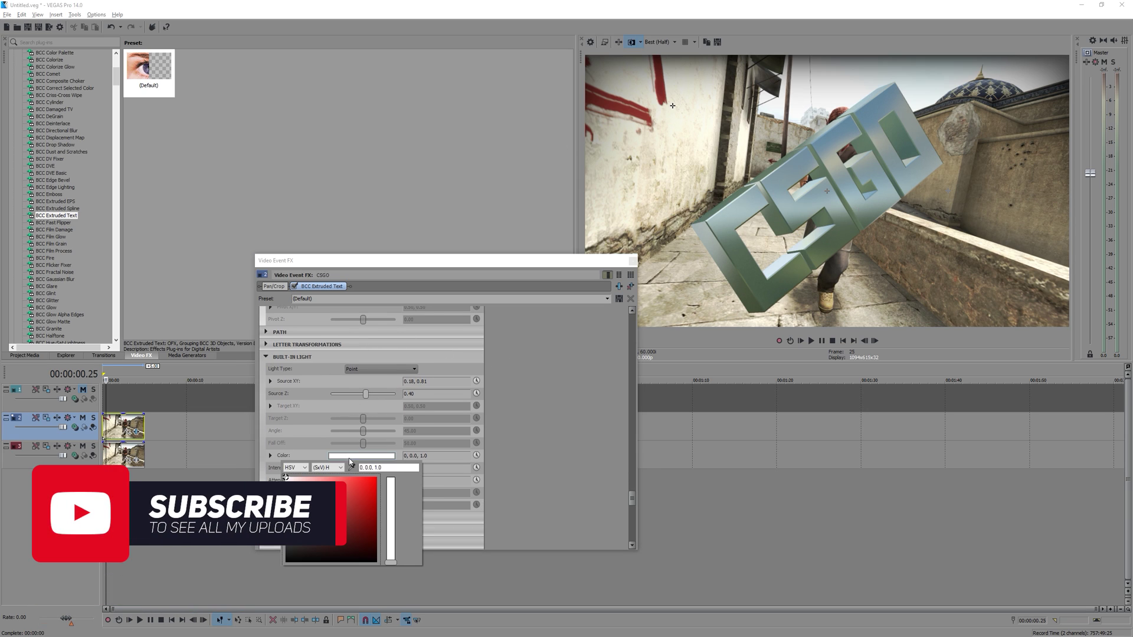
{"action": "left_click", "coordinate": [374, 480]}
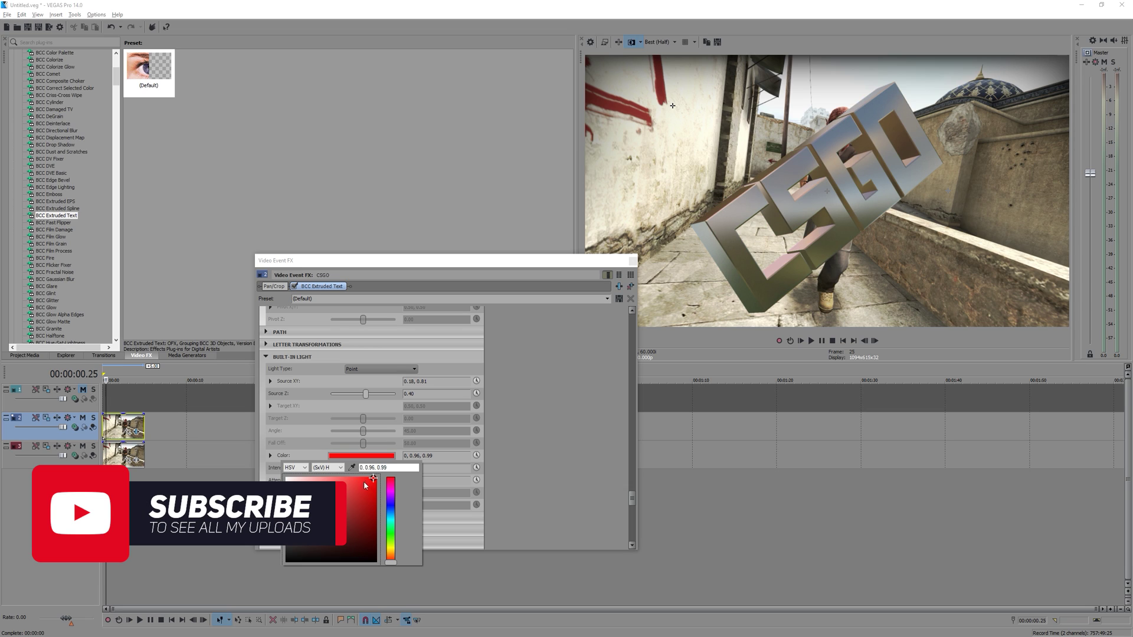
{"action": "left_click_drag", "start_coordinate": [364, 485], "coordinate": [285, 477]}
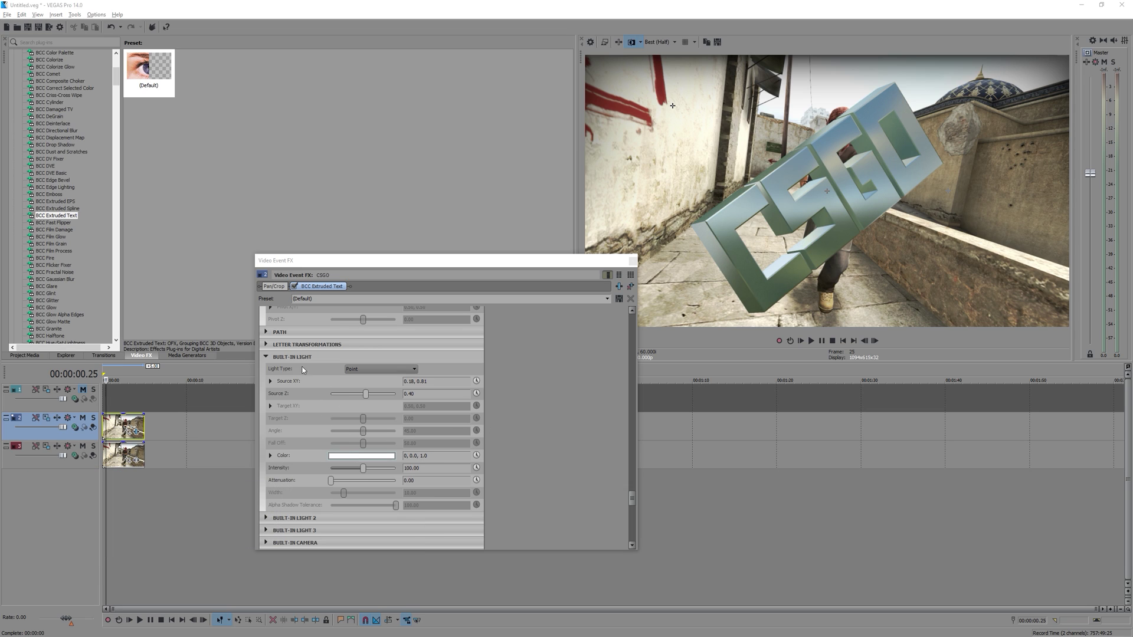
{"action": "left_click", "coordinate": [266, 357]}
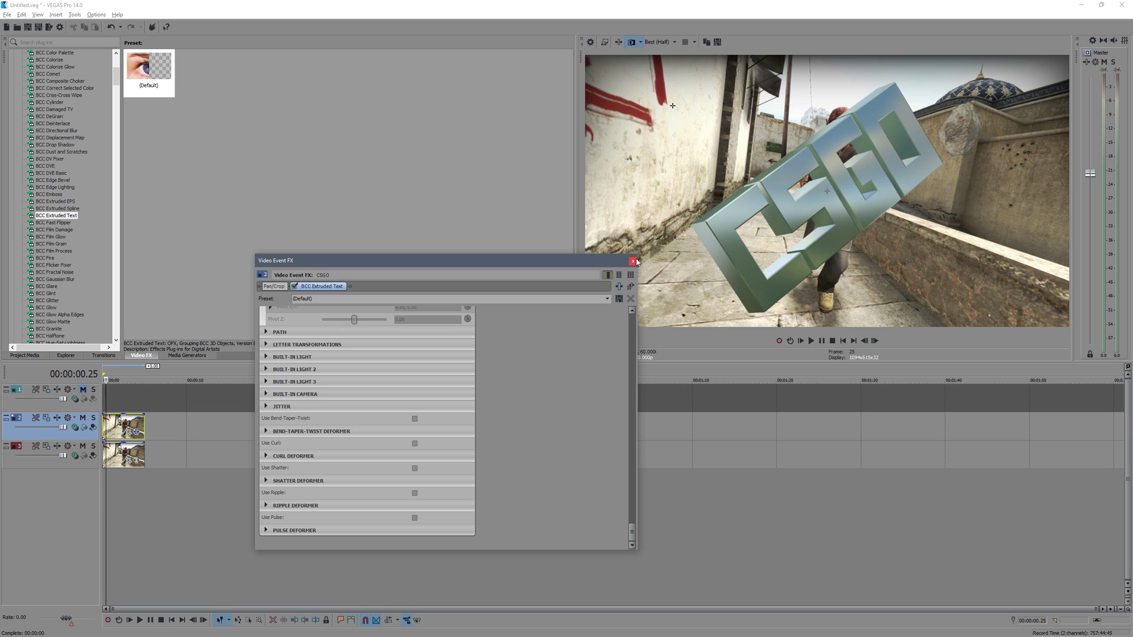
Add the VEGAS Light Rays effect to the CSGO text's plug-in chain
{"action": "key", "text": "Home"}
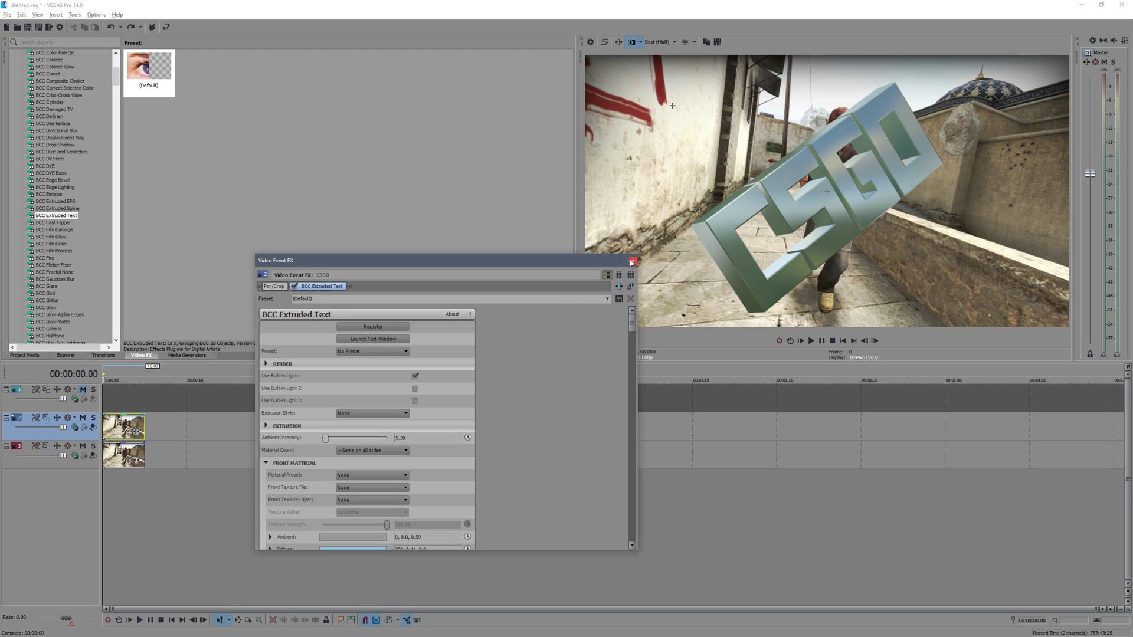
{"action": "left_click", "coordinate": [618, 288]}
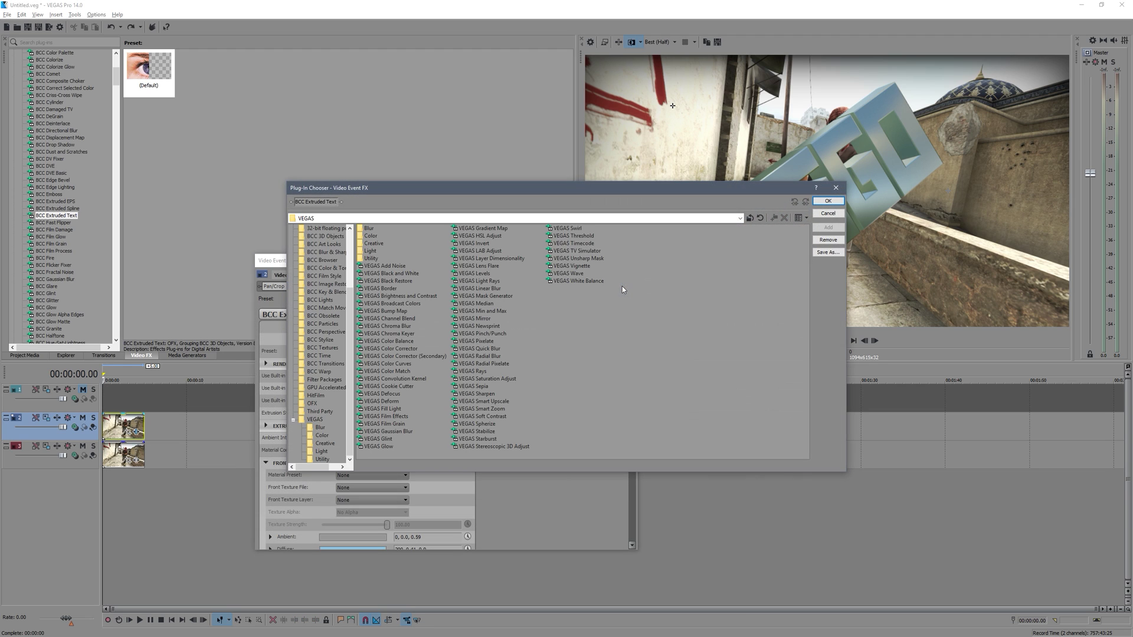
{"action": "left_click", "coordinate": [480, 282]}
{"action": "left_click", "coordinate": [828, 228]}
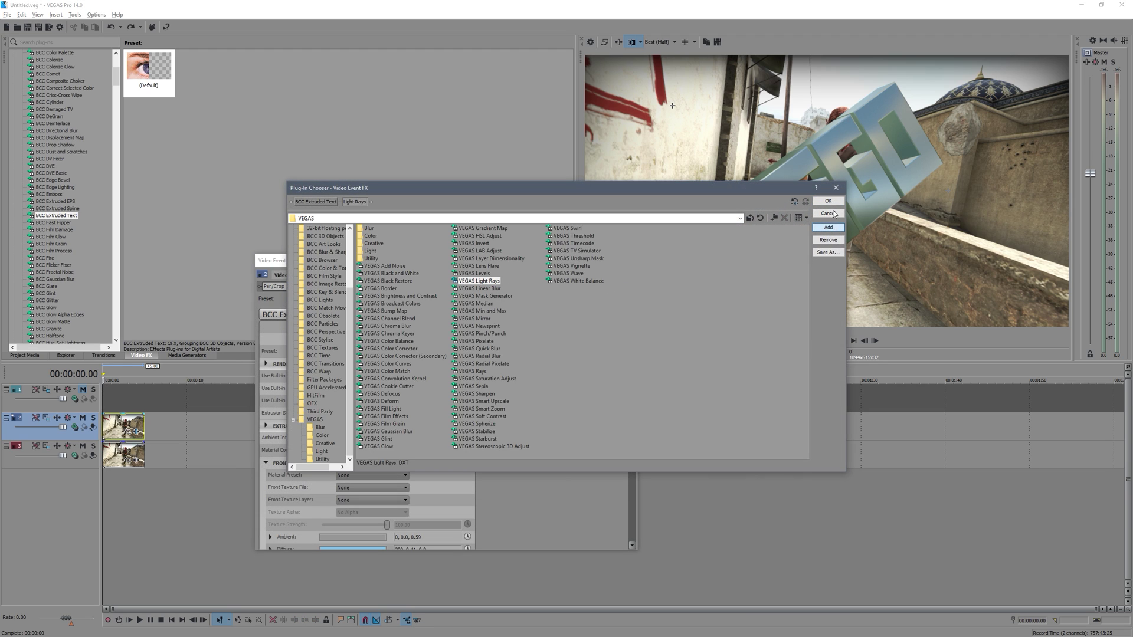
{"action": "left_click", "coordinate": [831, 202]}
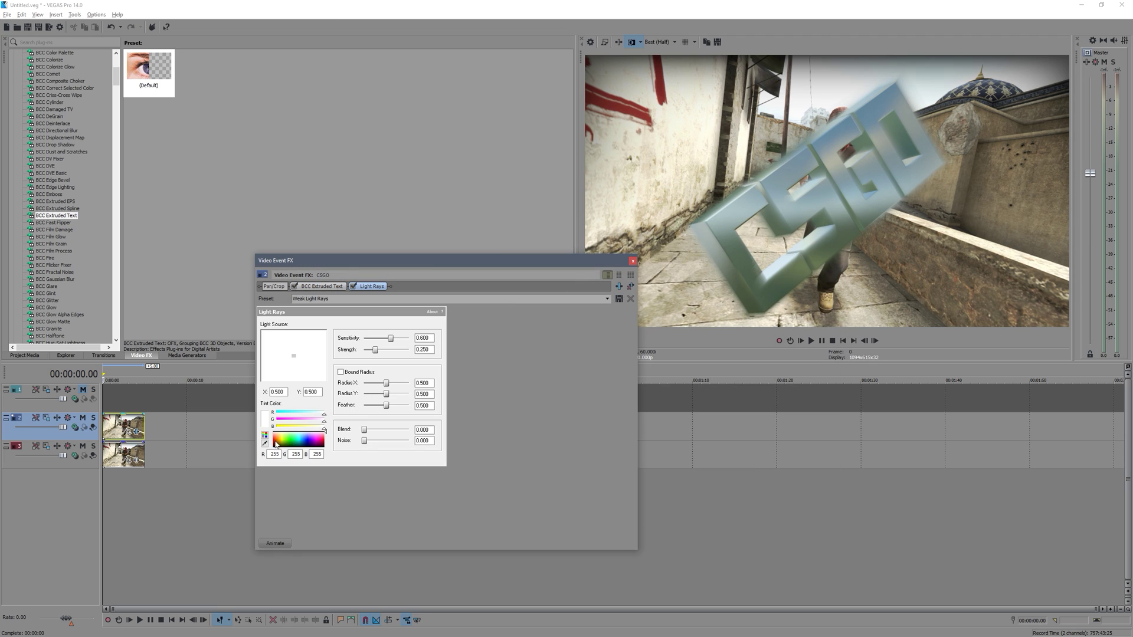
Set Light Rays tint to 0,0,0, Sensitivity 1, Blend 1, and the source at the left edge
{"action": "type", "text": "0"}
{"action": "key", "text": "Tab"}
{"action": "type", "text": "0"}
{"action": "key", "text": "Tab"}
{"action": "type", "text": "0"}
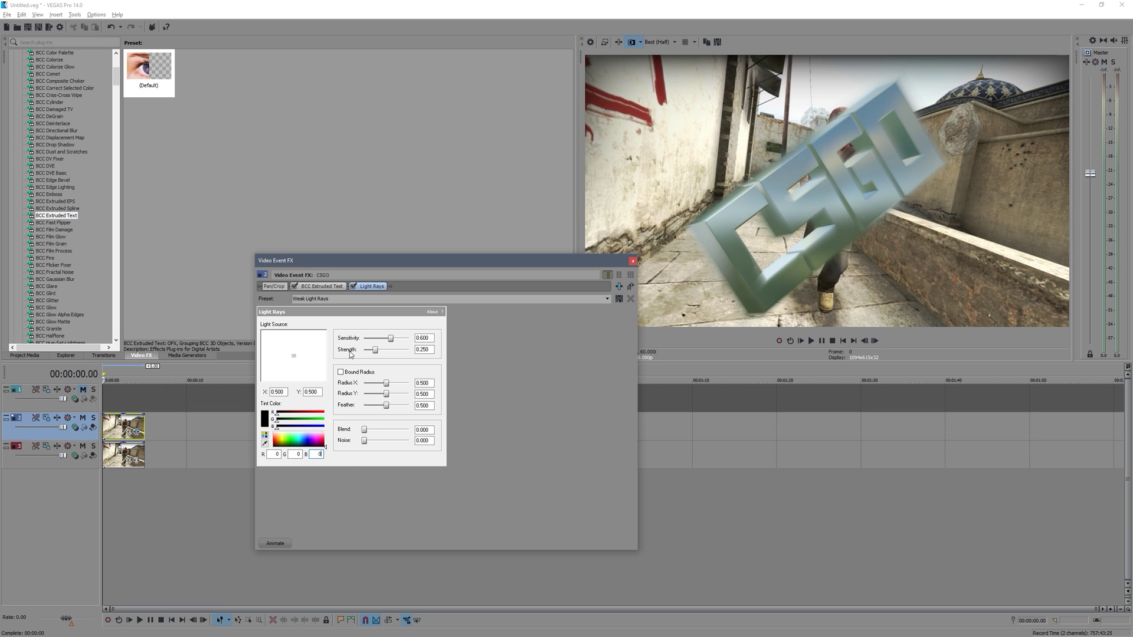
{"action": "left_click_drag", "start_coordinate": [390, 339], "coordinate": [440, 351]}
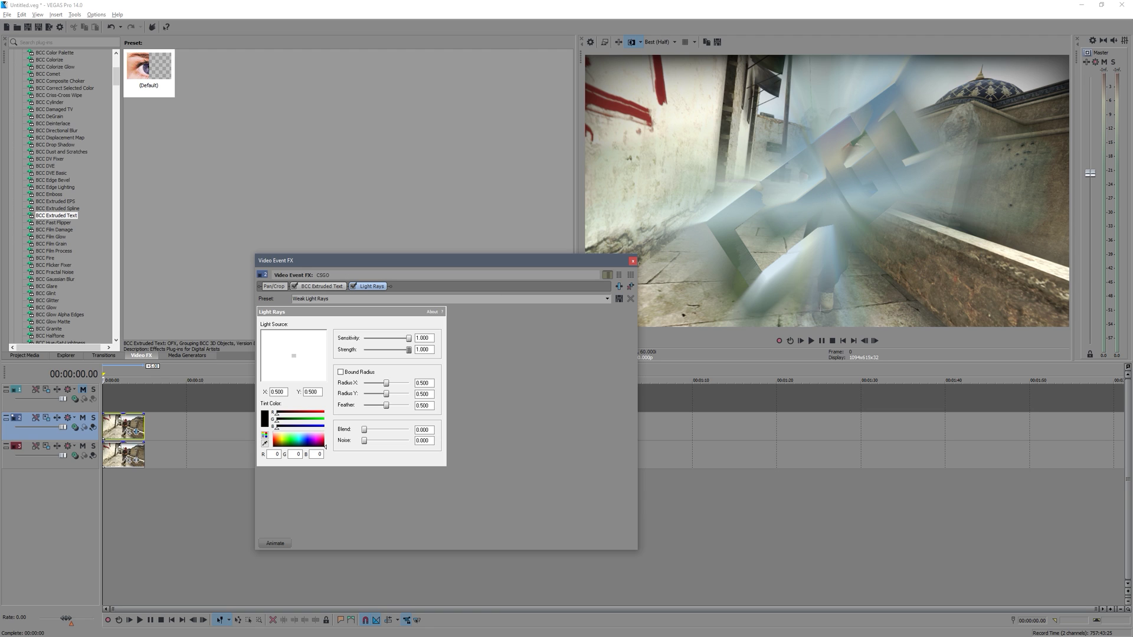
{"action": "left_click_drag", "start_coordinate": [291, 354], "coordinate": [256, 366]}
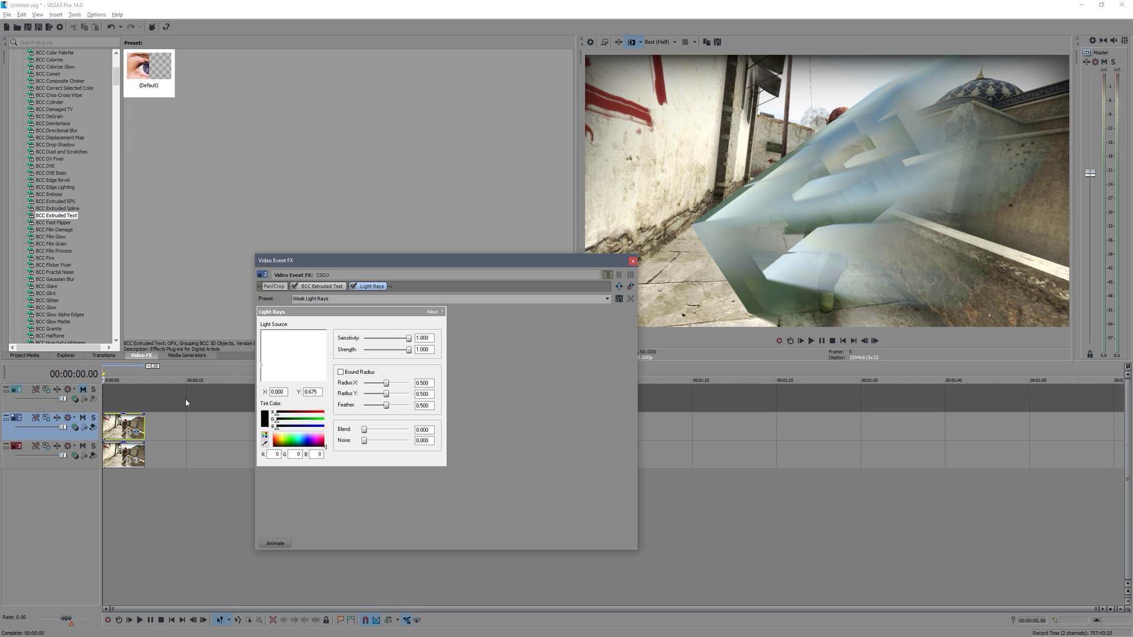
{"action": "left_click_drag", "start_coordinate": [364, 429], "coordinate": [425, 434]}
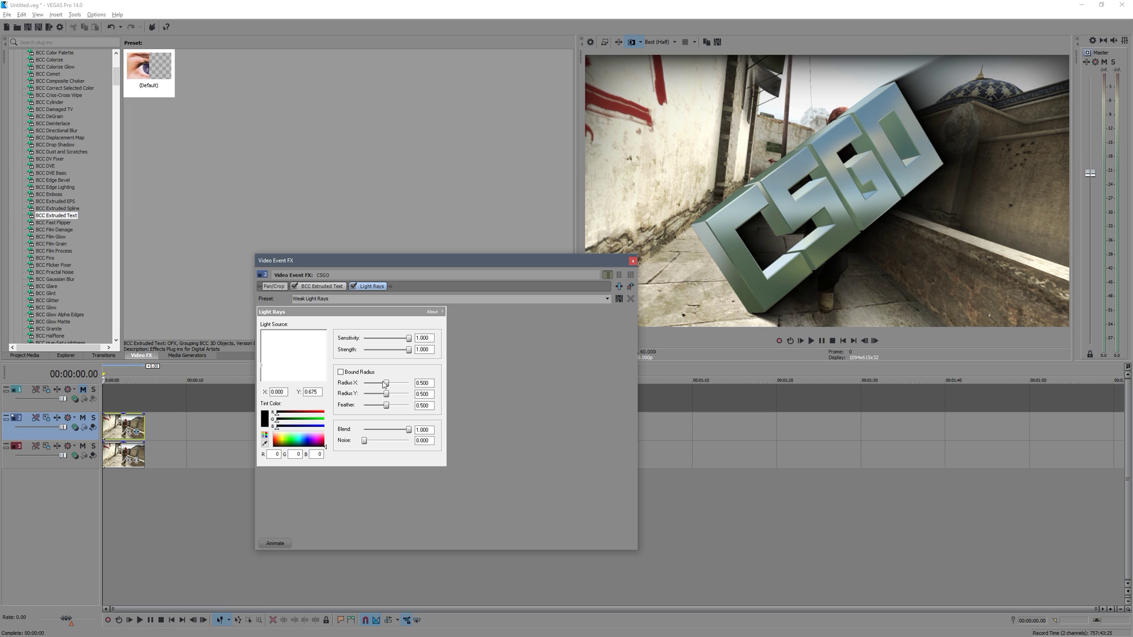
Set Light Rays Noise to 1.000, Strength to about 0.960, and move the source toward the top
{"action": "left_click_drag", "start_coordinate": [364, 441], "coordinate": [460, 437]}
{"action": "left_click_drag", "start_coordinate": [409, 350], "coordinate": [401, 353]}
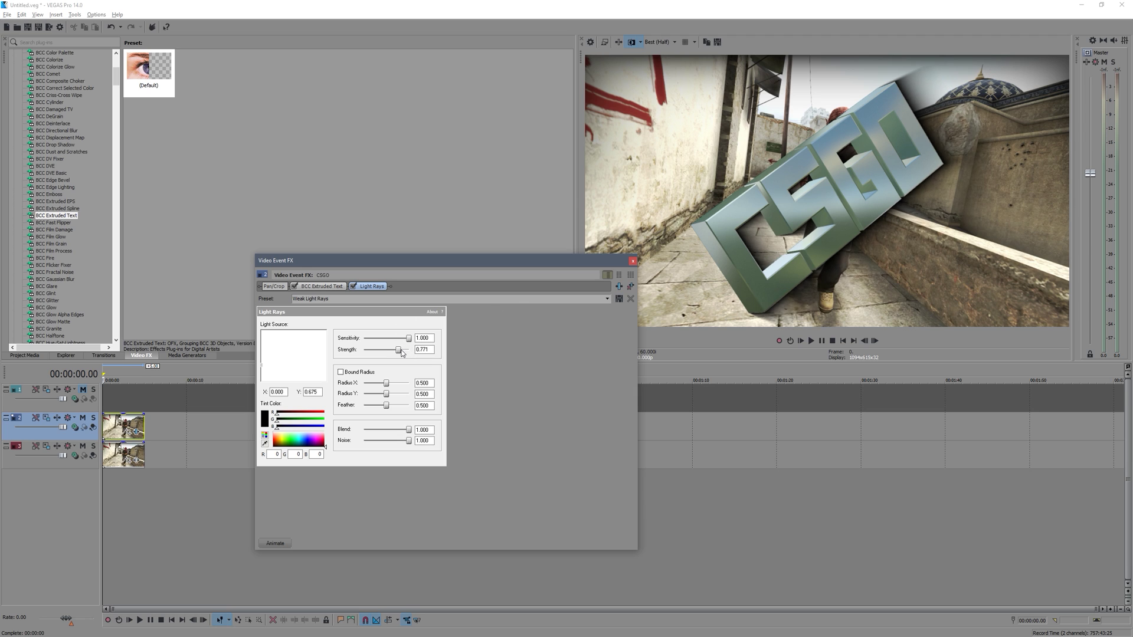
{"action": "left_click_drag", "start_coordinate": [402, 352], "coordinate": [407, 351]}
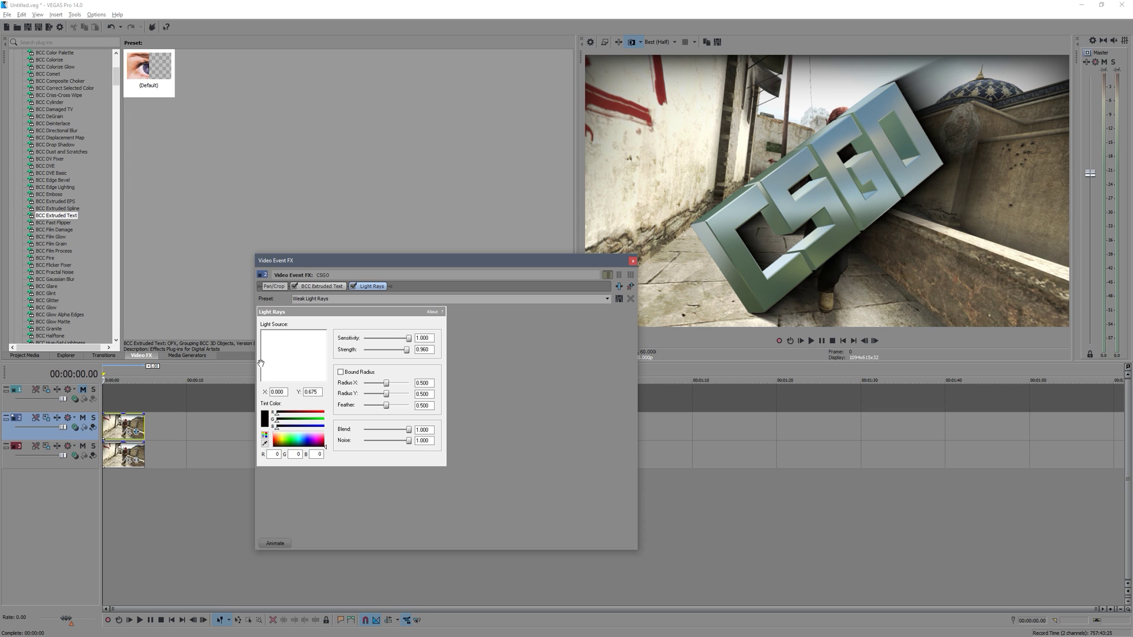
{"action": "left_click_drag", "start_coordinate": [262, 363], "coordinate": [294, 330]}
Nudge the light source to top centre, close Video Event FX, and select the 3D TEST clip
{"action": "left_click", "coordinate": [761, 379]}
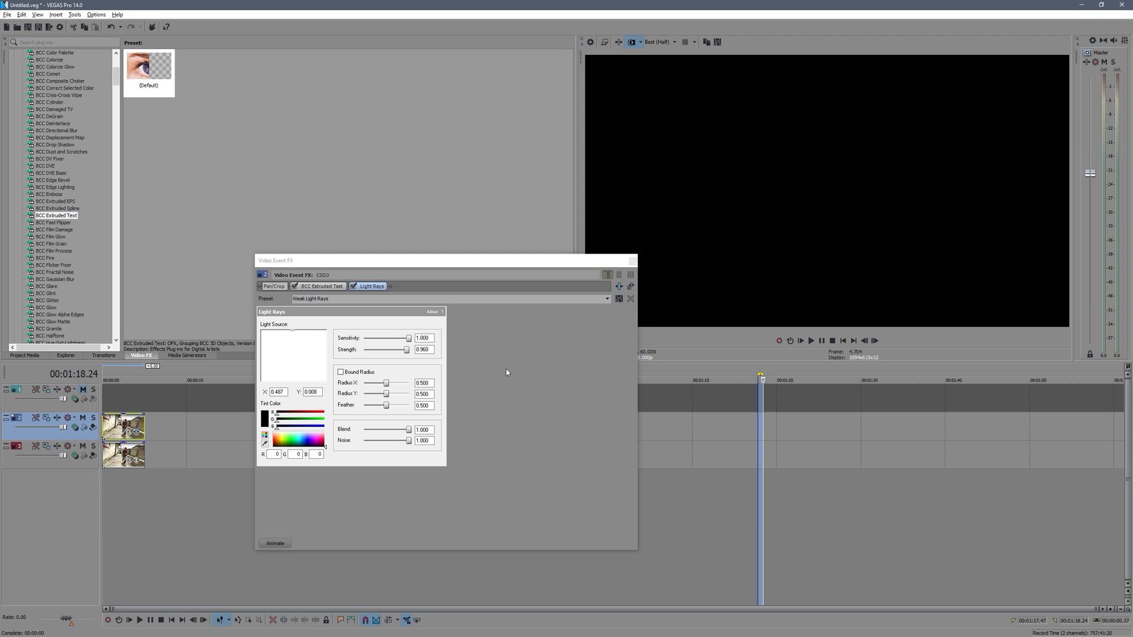
{"action": "left_click", "coordinate": [121, 416]}
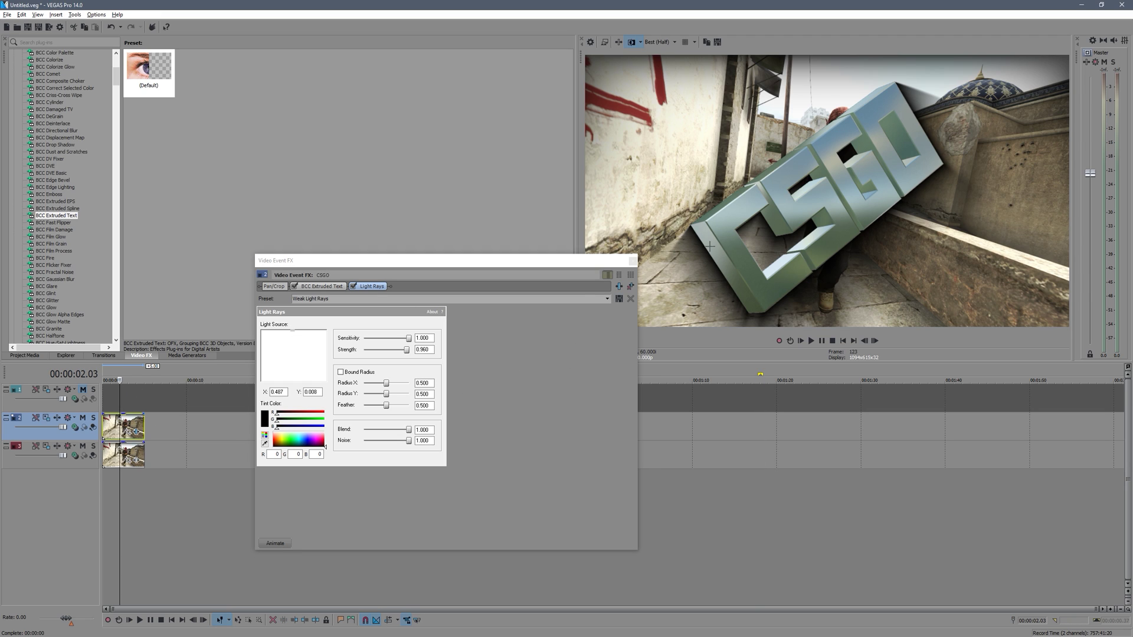
{"action": "left_click", "coordinate": [632, 260]}
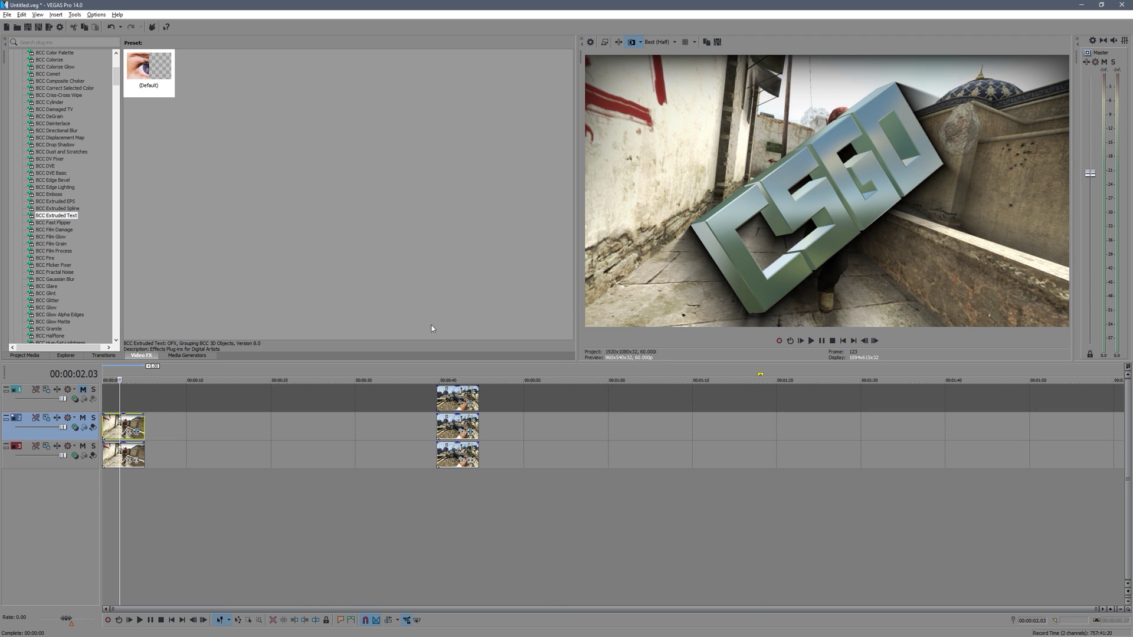
{"action": "left_click", "coordinate": [458, 391]}
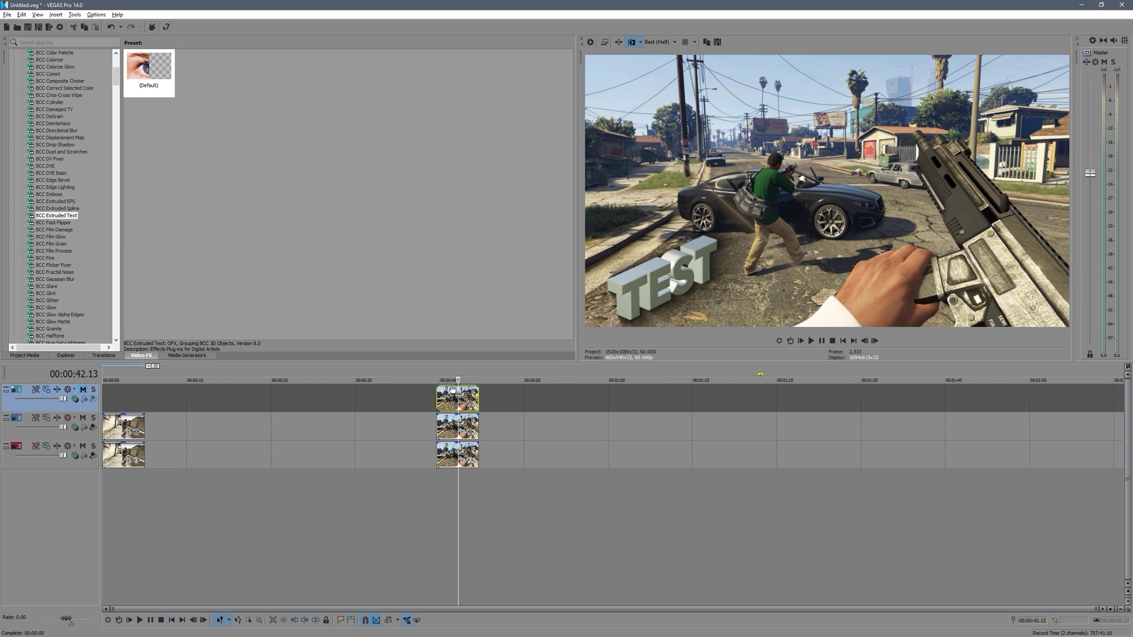